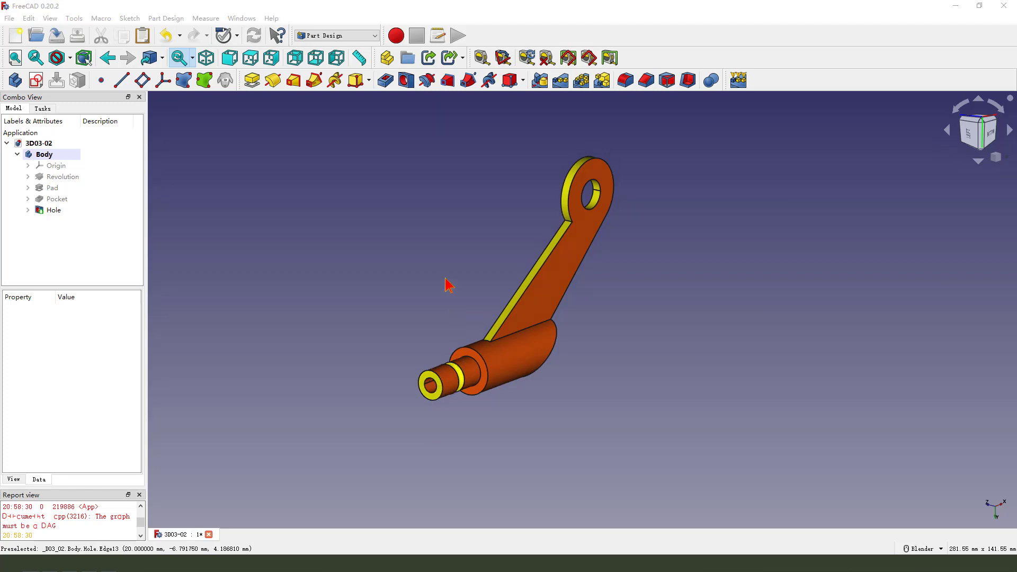
# Step: Annotate the finished lever's shaft end and Ø16 dimension, then return to FreeCAD
pyautogui.moveTo(445, 275); pyautogui.dragTo(447, 401)
pyautogui.moveTo(191, 172); pyautogui.dragTo(53, 37)
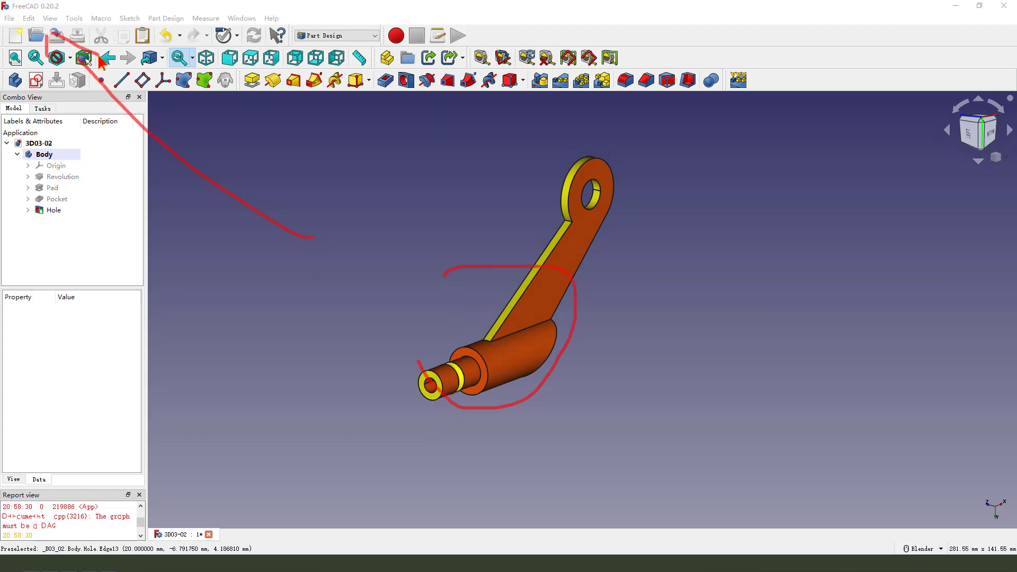
pyautogui.press('Escape')
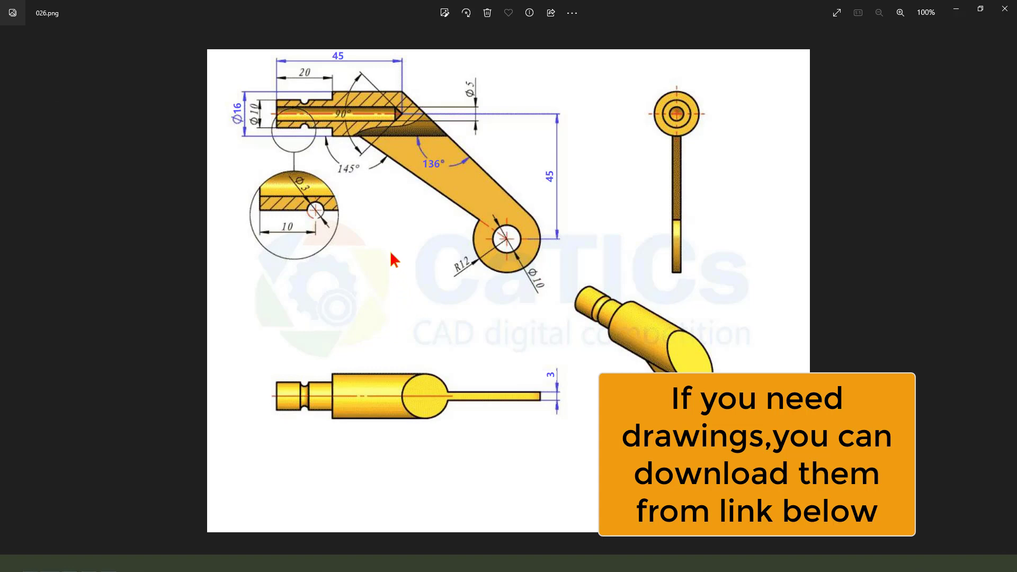
pyautogui.moveTo(245, 126)
pyautogui.mouseDown()
pyautogui.moveTo(244, 93)
pyautogui.moveTo(365, 323)
pyautogui.moveTo(416, 220)
pyautogui.moveTo(448, 354)
pyautogui.mouseUp()
pyautogui.press('Escape')
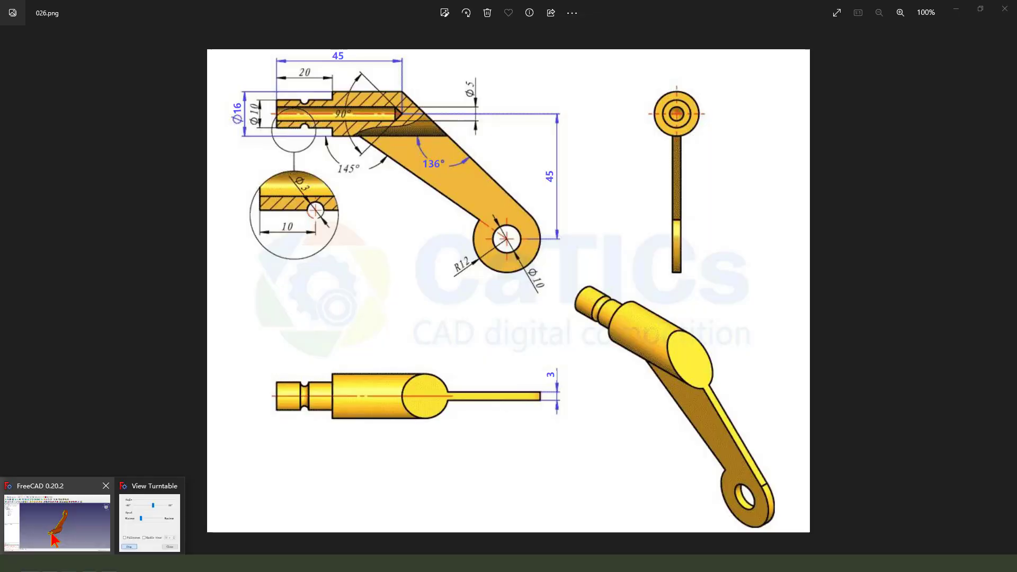
pyautogui.click(53, 508)
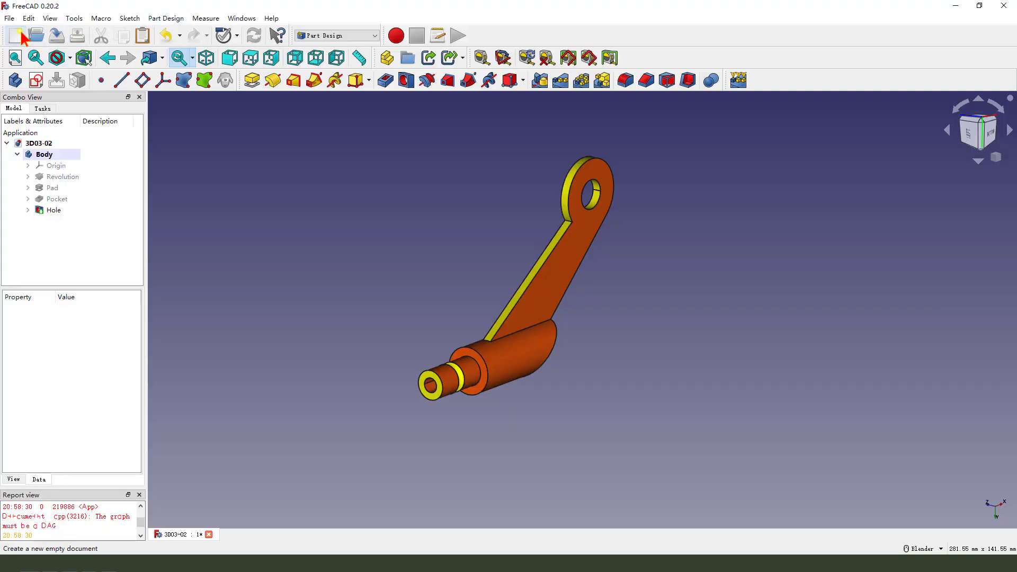
# Step: Create a new document with a body and an empty sketch on XZ_Plane
pyautogui.click(19, 35)
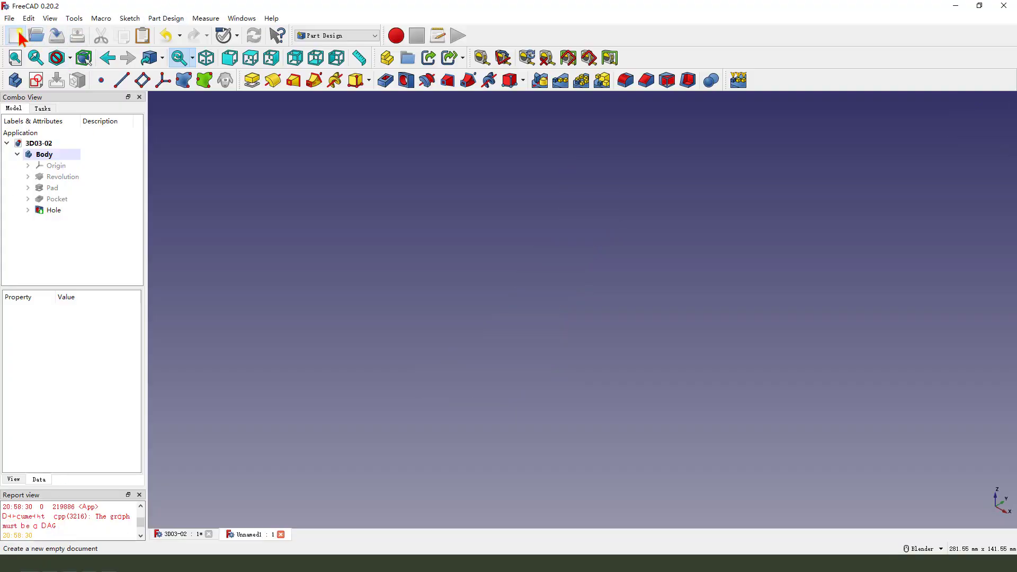
pyautogui.click(16, 81)
pyautogui.click(36, 81)
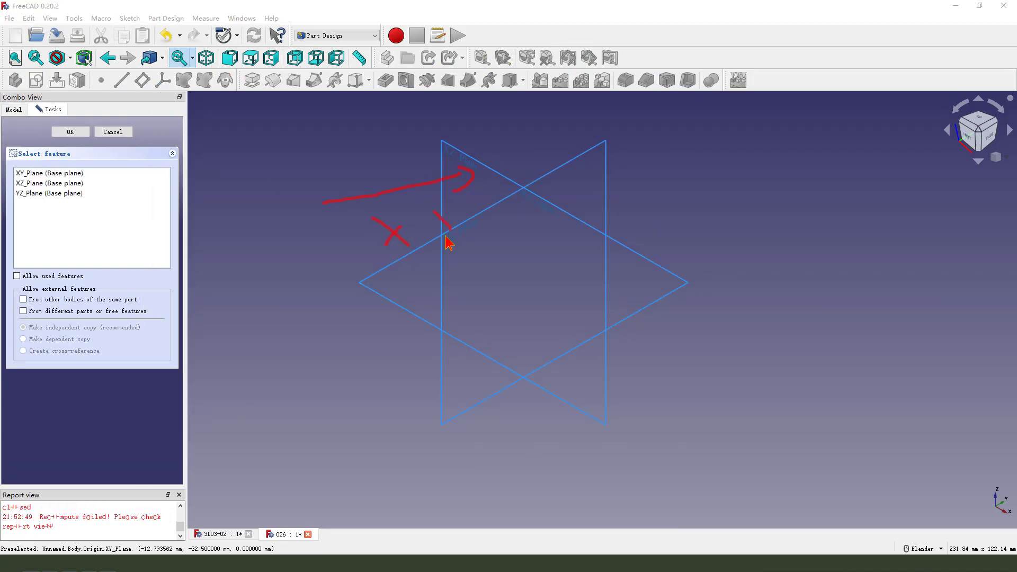
pyautogui.click(454, 160)
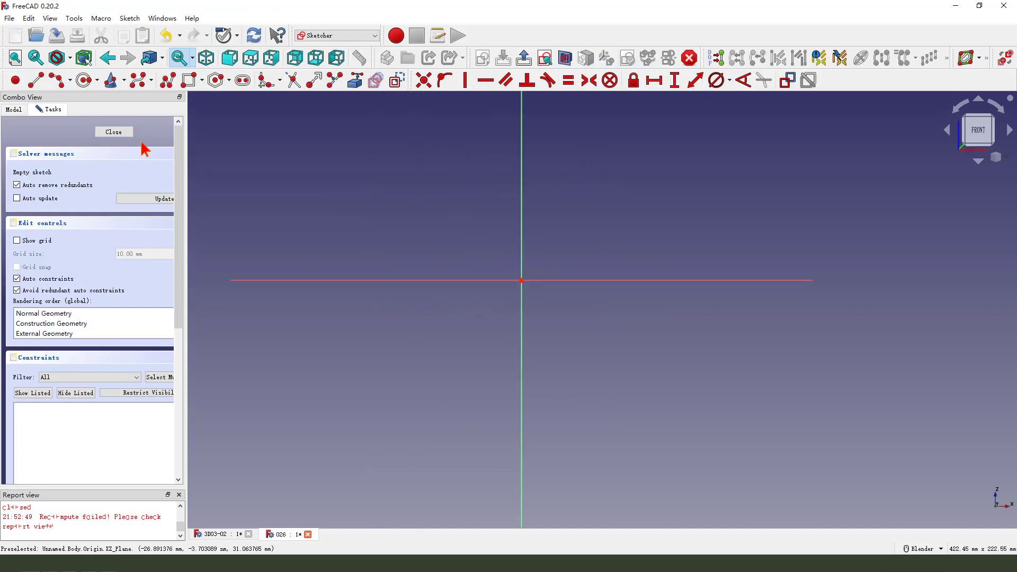
# Step: Draw a closed six-line stepped polyline from the origin above the horizontal axis
pyautogui.click(56, 80)
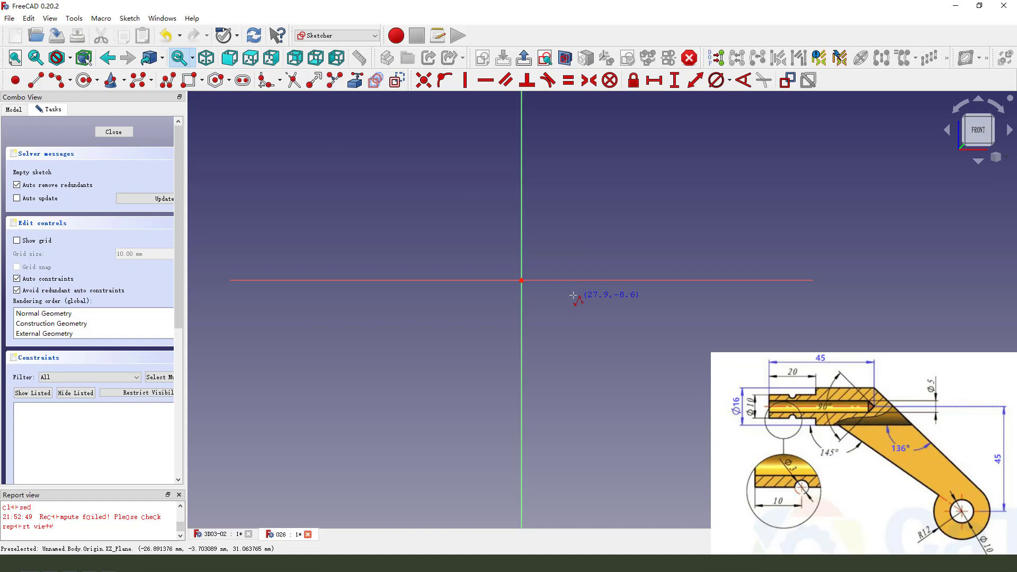
pyautogui.scroll(2, 573, 295)
pyautogui.click(496, 273)
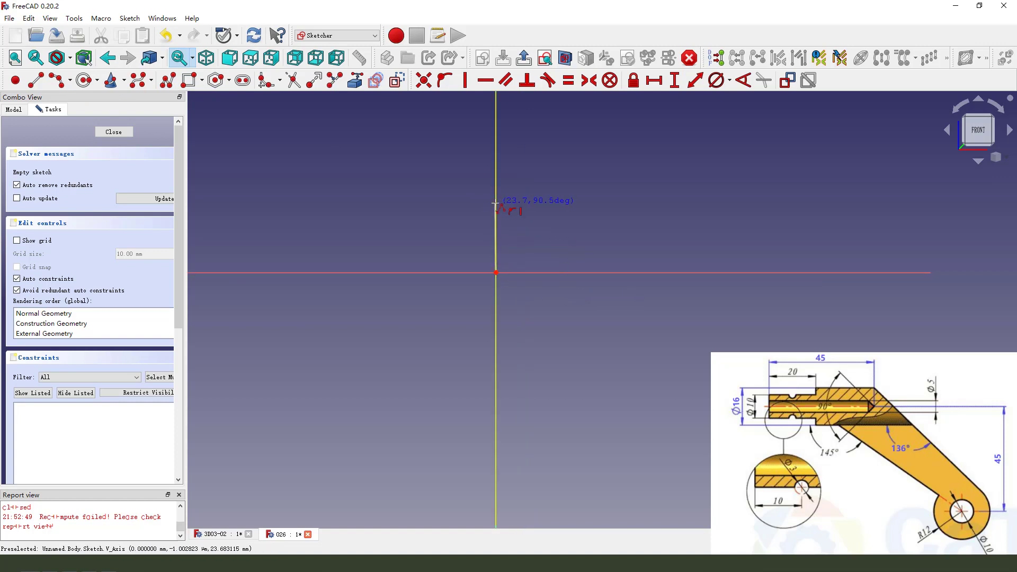
pyautogui.click(496, 203)
pyautogui.click(660, 203)
pyautogui.click(659, 187)
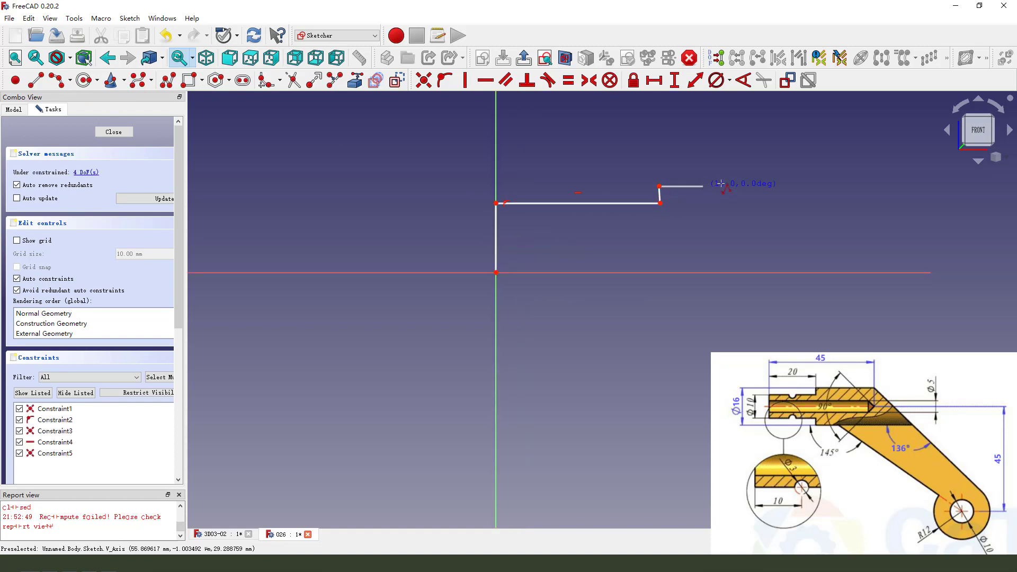
pyautogui.click(807, 187)
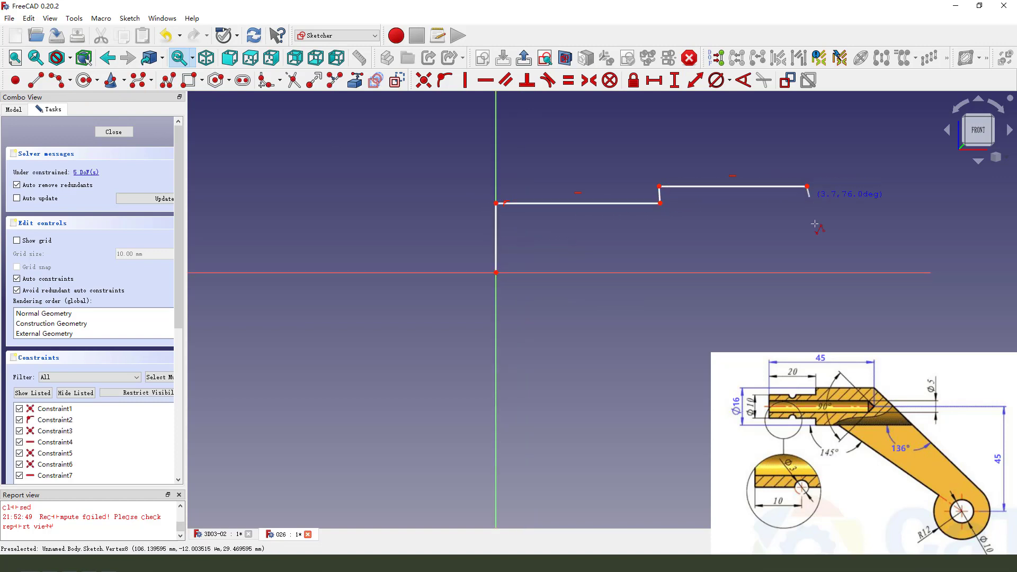
pyautogui.click(810, 272)
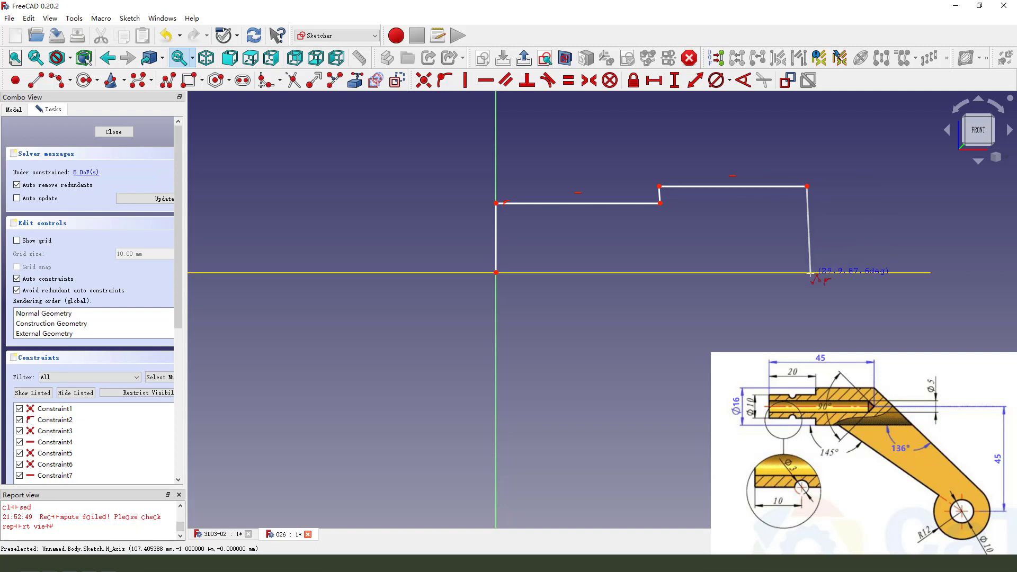
pyautogui.click(496, 273)
pyautogui.scroll(-2, 551, 310)
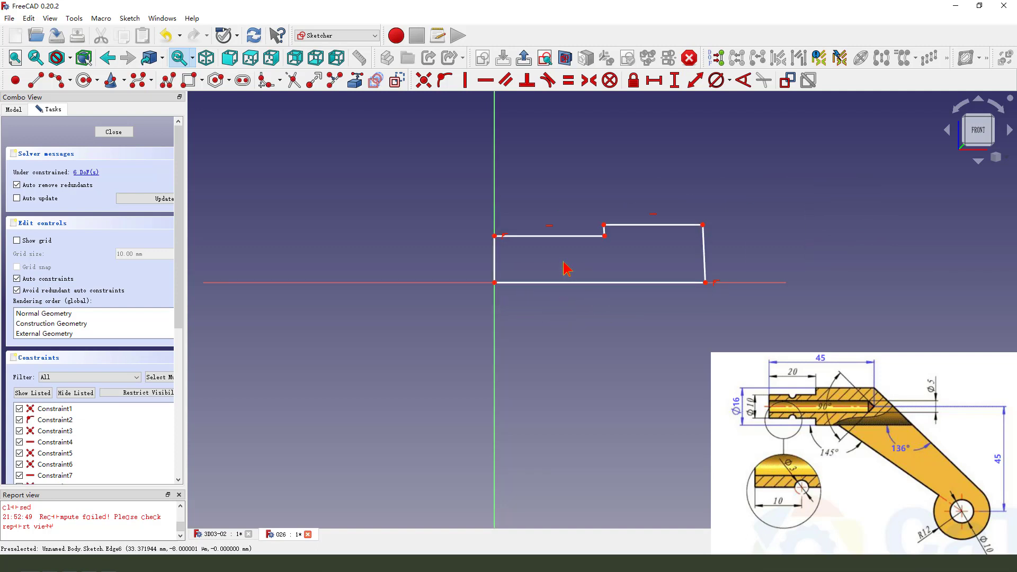
pyautogui.scroll(2, 565, 265)
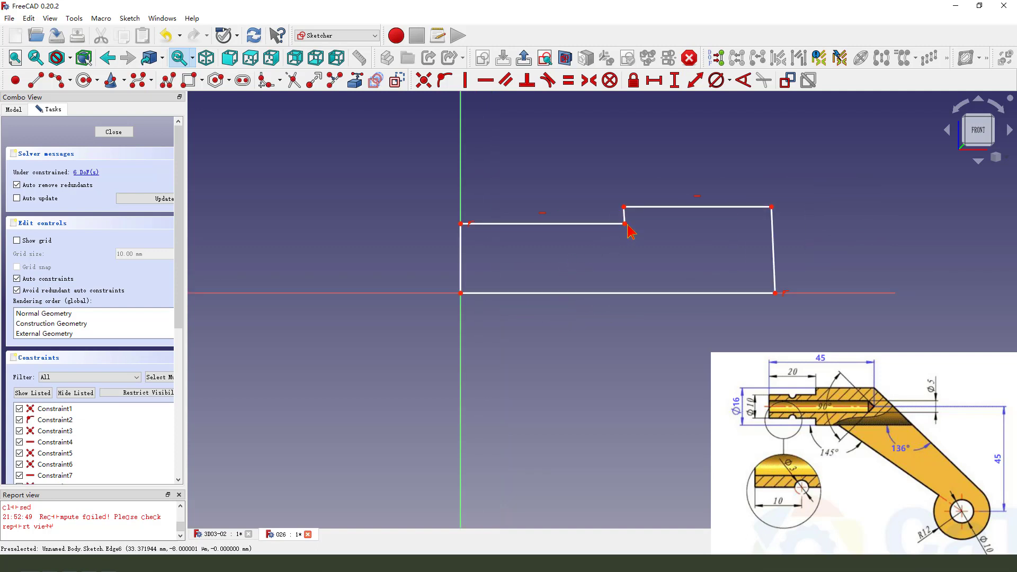
# Step: Make the right end edge and the short step edge vertical
pyautogui.click(772, 240)
pyautogui.click(465, 80)
pyautogui.scroll(1, 624, 222)
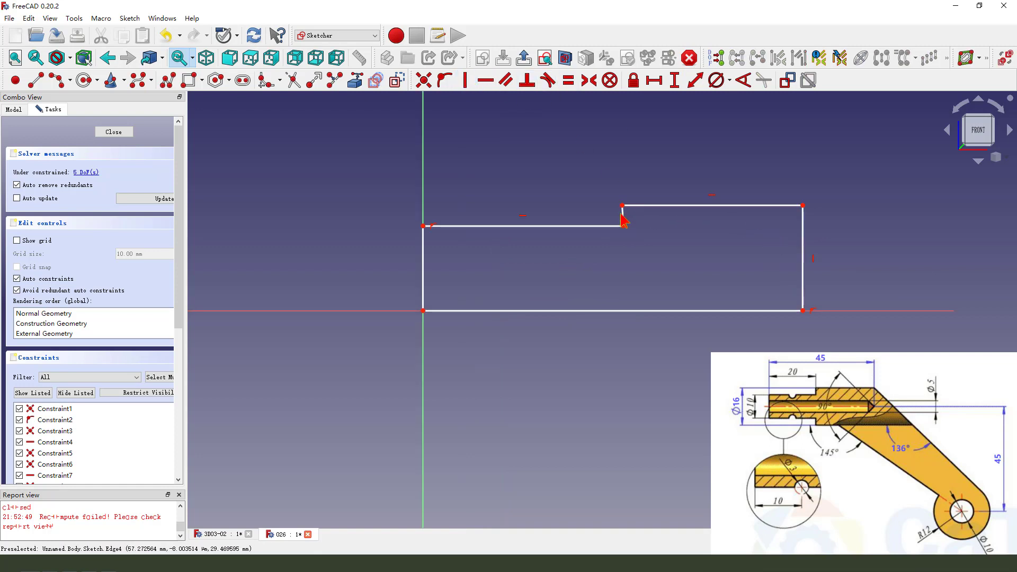
pyautogui.click(464, 80)
pyautogui.scroll(-2, 500, 211)
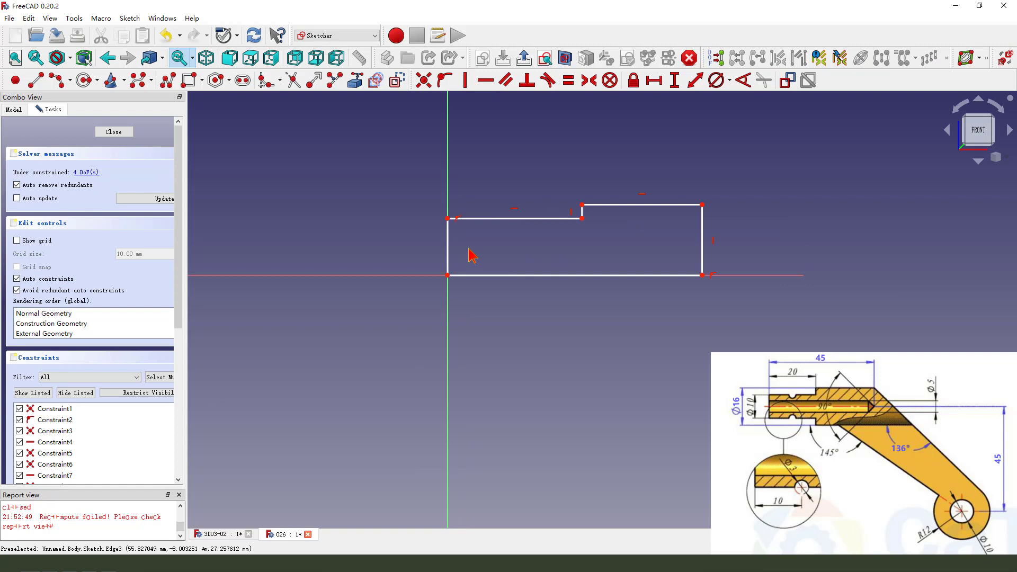
# Step: Set the left end height to 5 mm and the right end height to 8 mm
pyautogui.scroll(1, 472, 254)
pyautogui.click(443, 244)
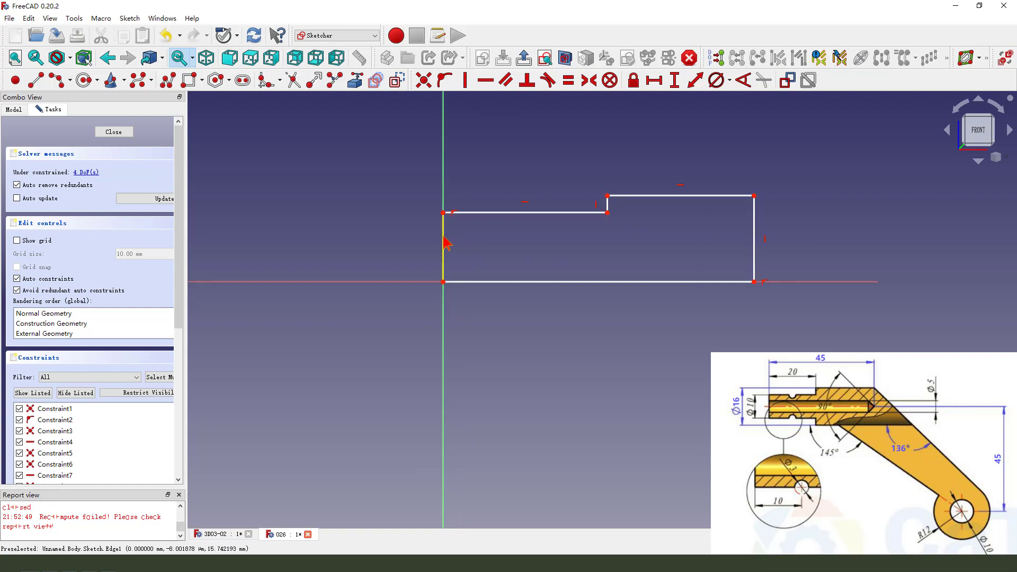
pyautogui.click(674, 80)
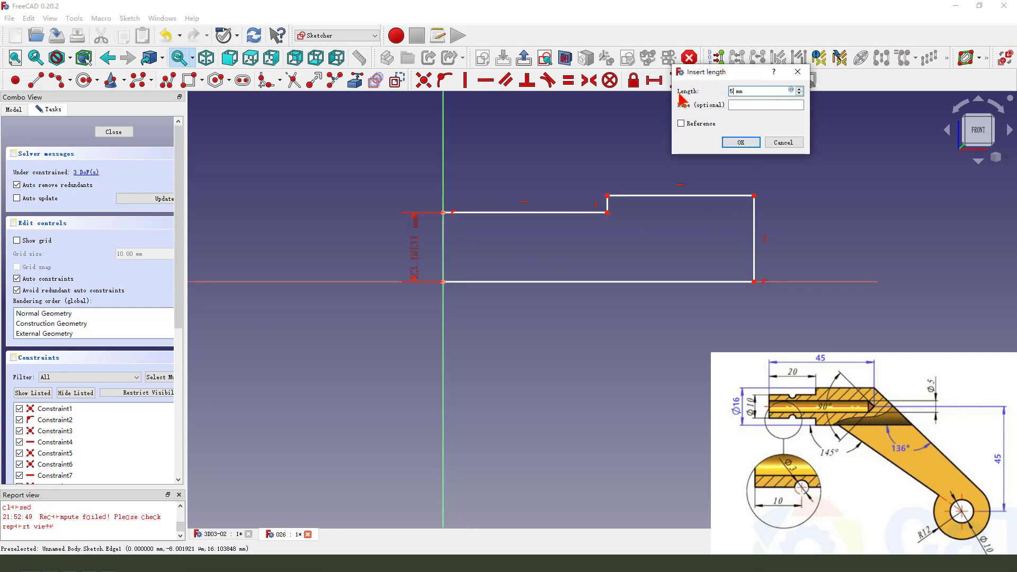
pyautogui.write('5')
pyautogui.press('Return')
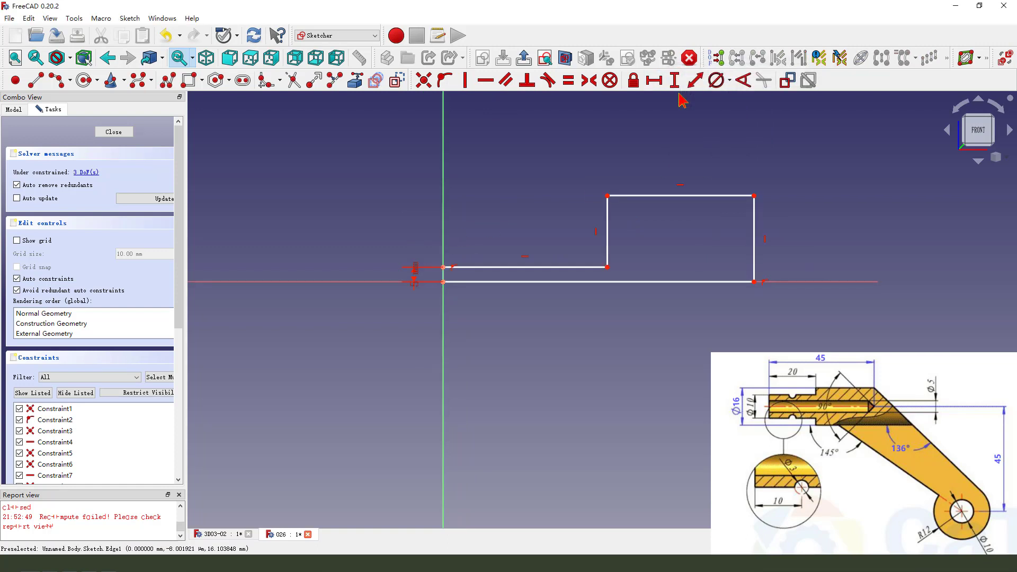
pyautogui.click(761, 234)
pyautogui.click(675, 81)
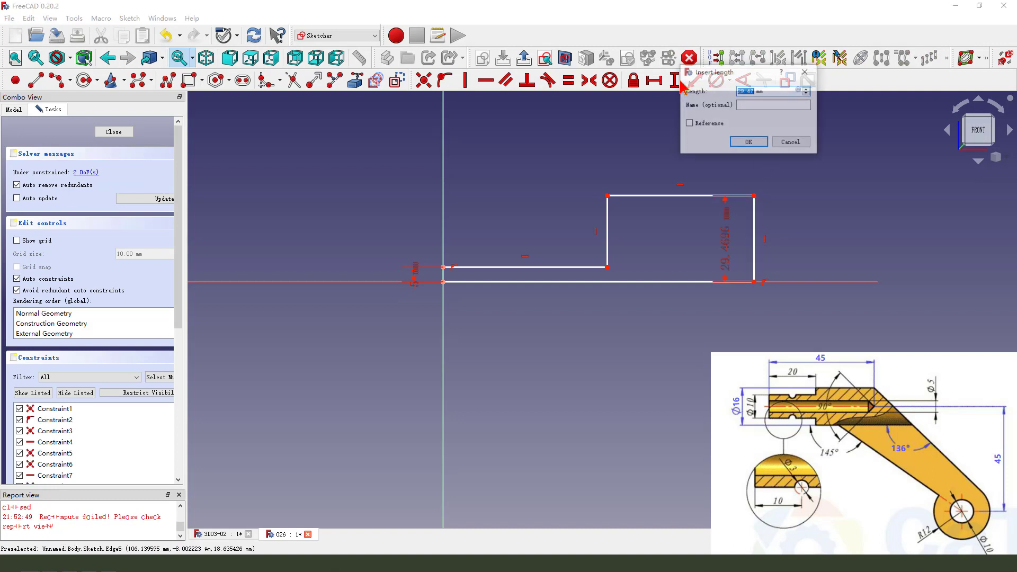
pyautogui.press('Return')
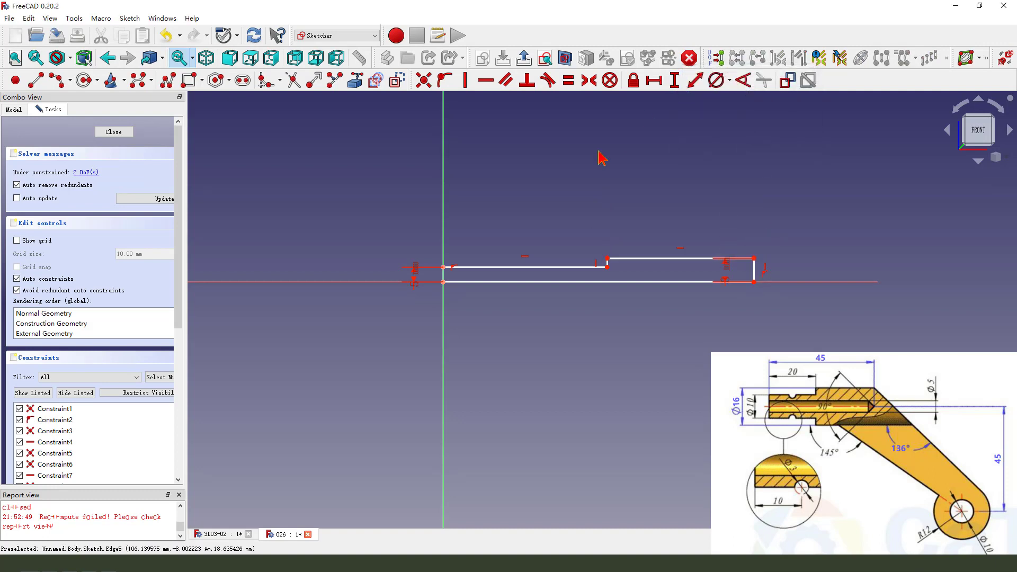
# Step: Dimension the top lengths 20 mm and 86.14 mm and arrange the dimension labels clear
pyautogui.click(517, 268)
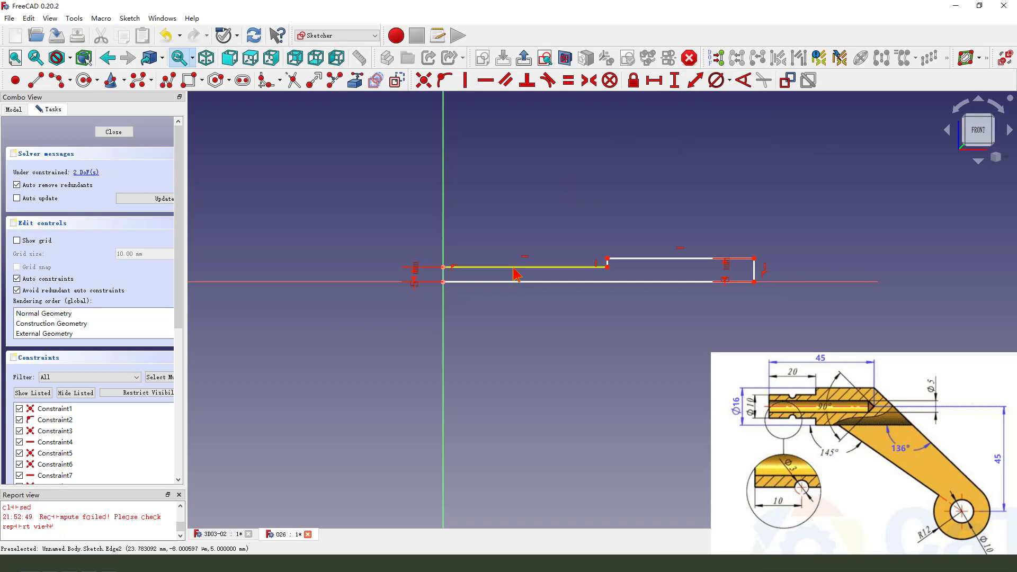
pyautogui.click(654, 80)
pyautogui.press('Return')
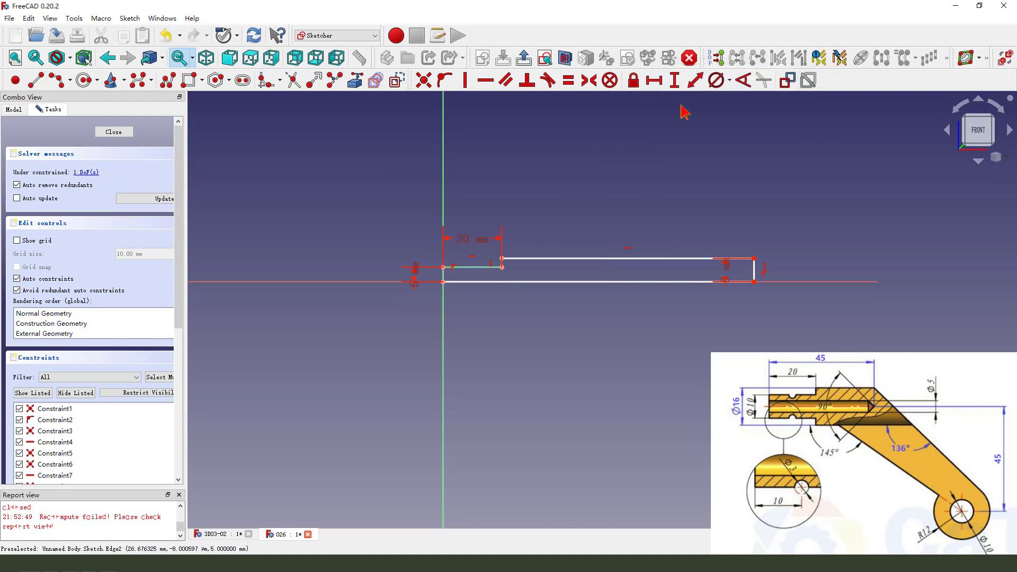
pyautogui.moveTo(472, 239); pyautogui.dragTo(466, 218)
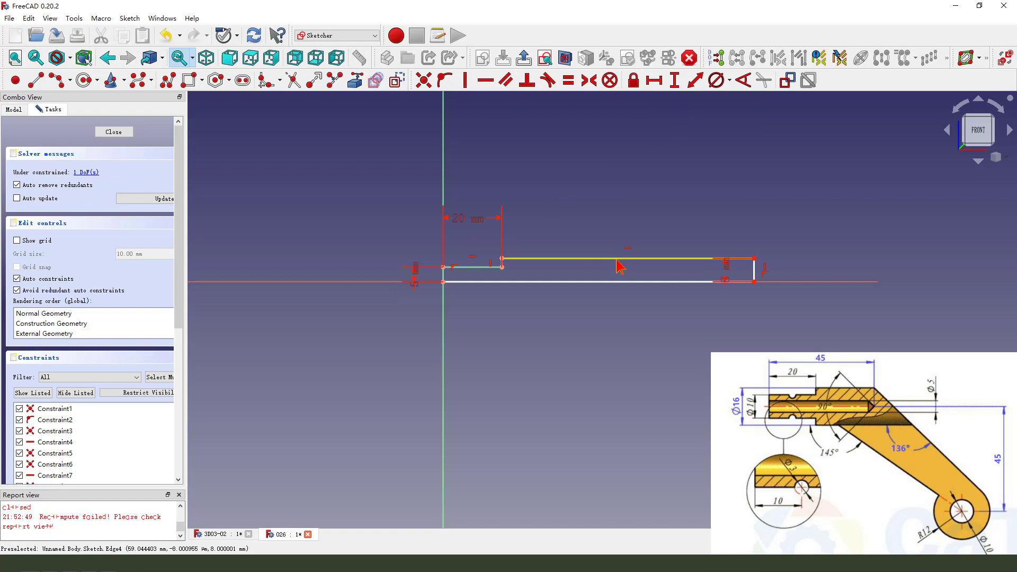
pyautogui.click(647, 258)
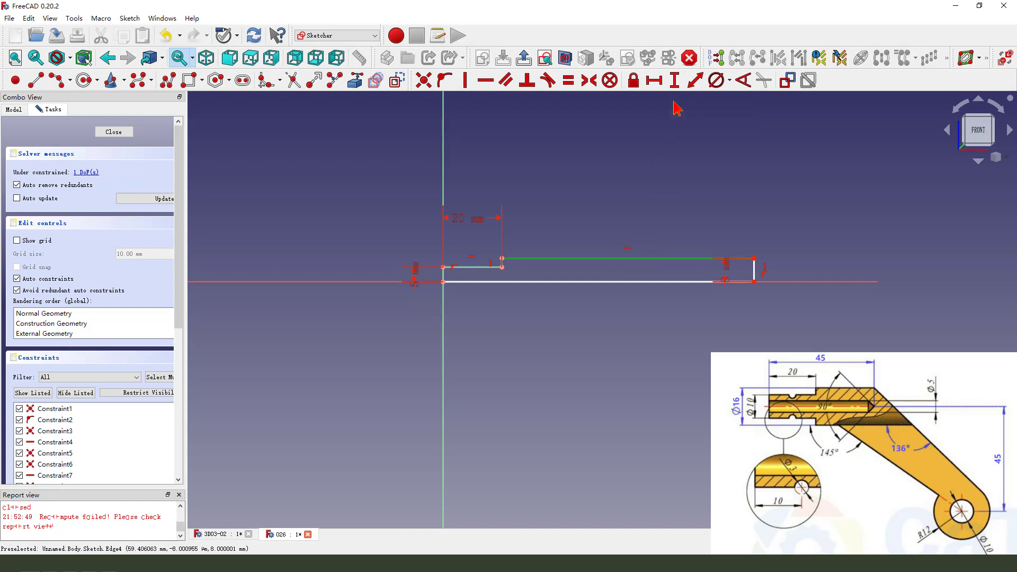
pyautogui.click(654, 80)
pyautogui.click(731, 141)
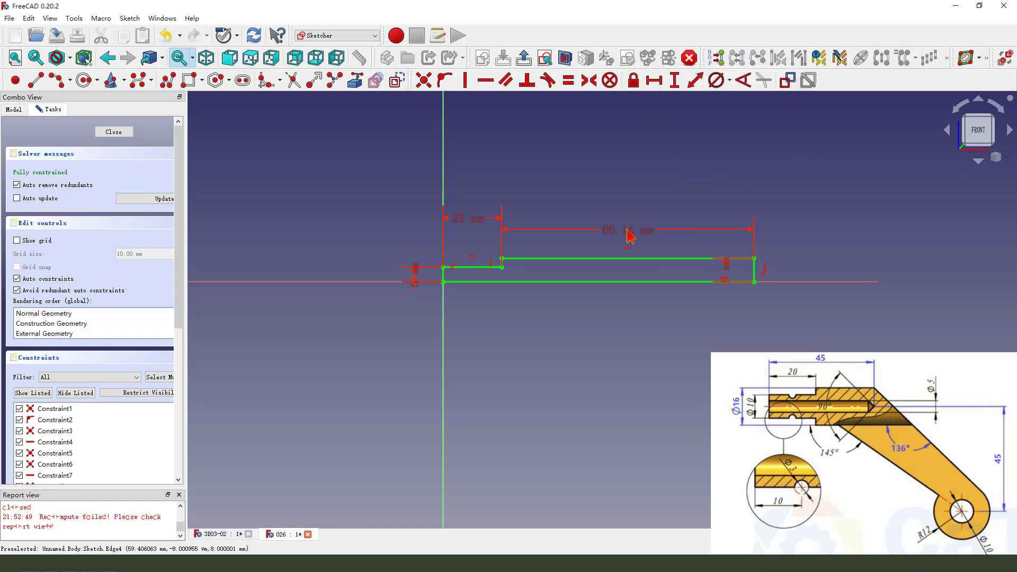
pyautogui.moveTo(625, 233); pyautogui.dragTo(615, 187)
pyautogui.moveTo(478, 218); pyautogui.dragTo(471, 204)
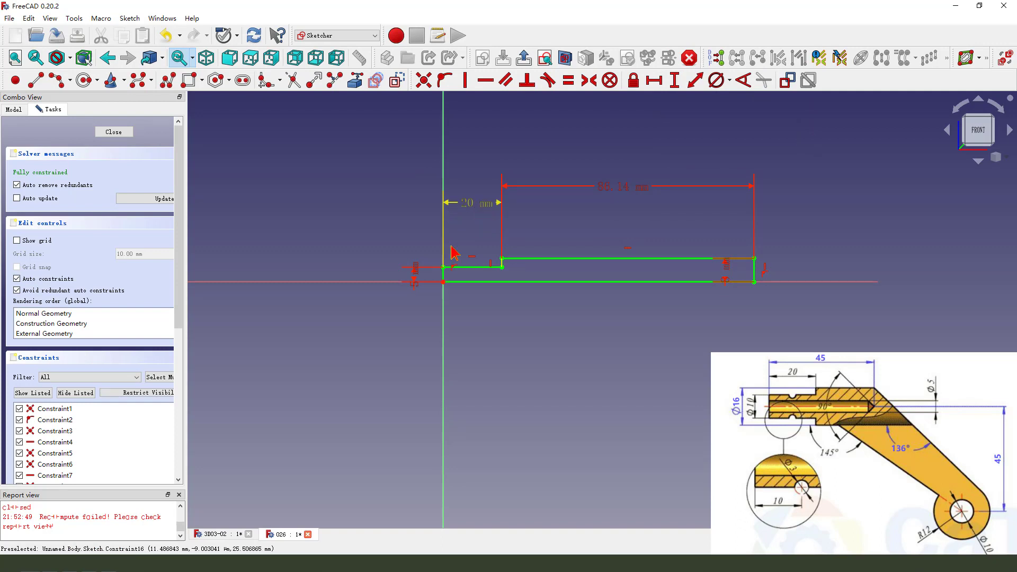
pyautogui.moveTo(415, 275); pyautogui.dragTo(412, 244)
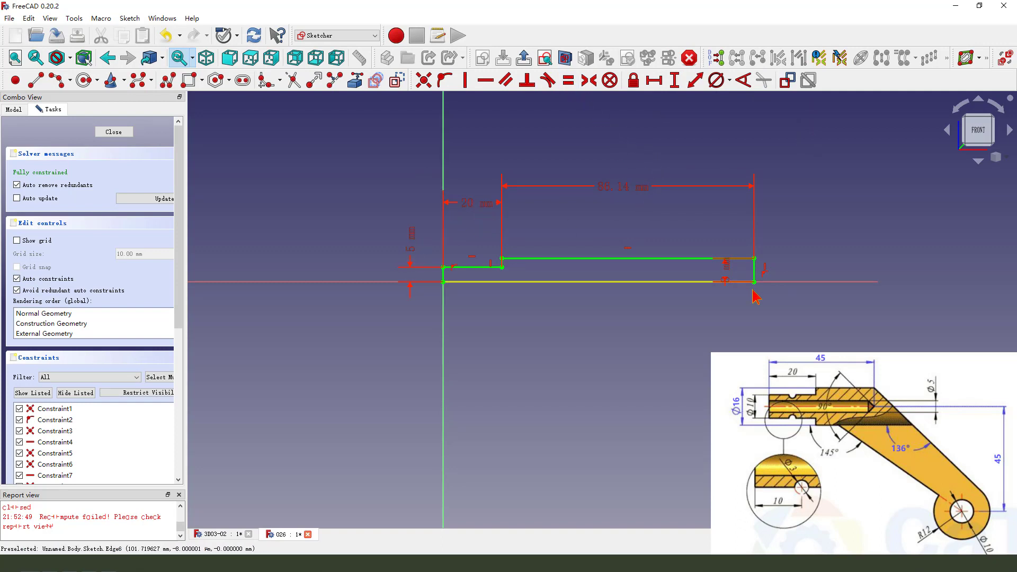
pyautogui.moveTo(726, 264); pyautogui.dragTo(772, 324)
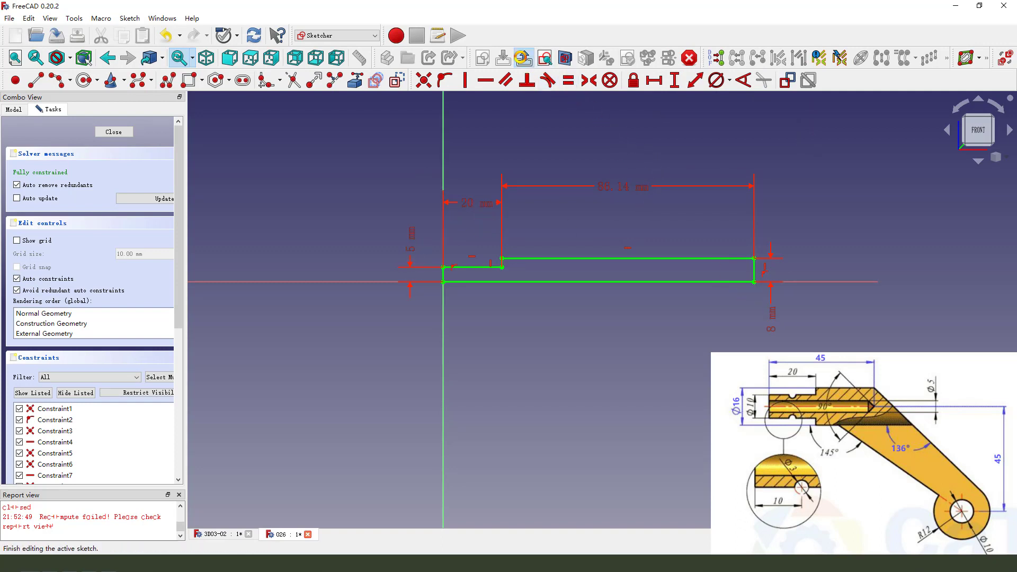
# Step: Close the profile sketch and revolve it 360° about the base X axis
pyautogui.click(523, 57)
pyautogui.click(272, 80)
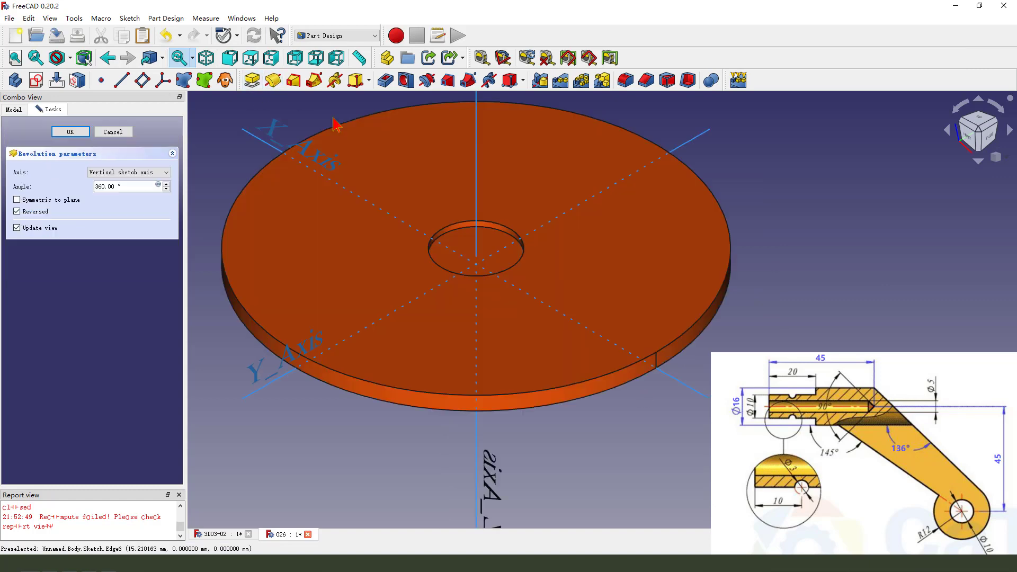
pyautogui.click(127, 172)
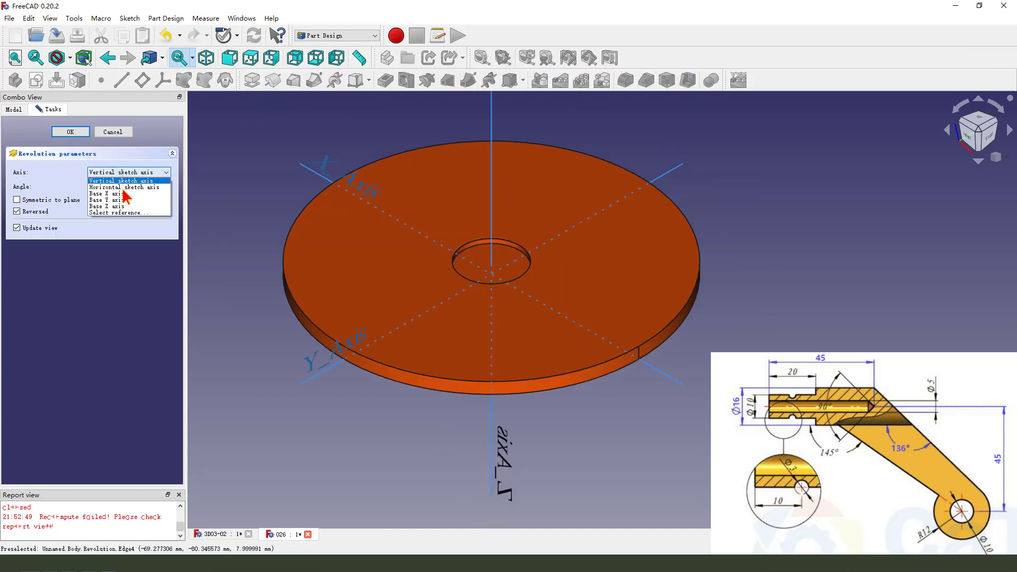
pyautogui.click(125, 195)
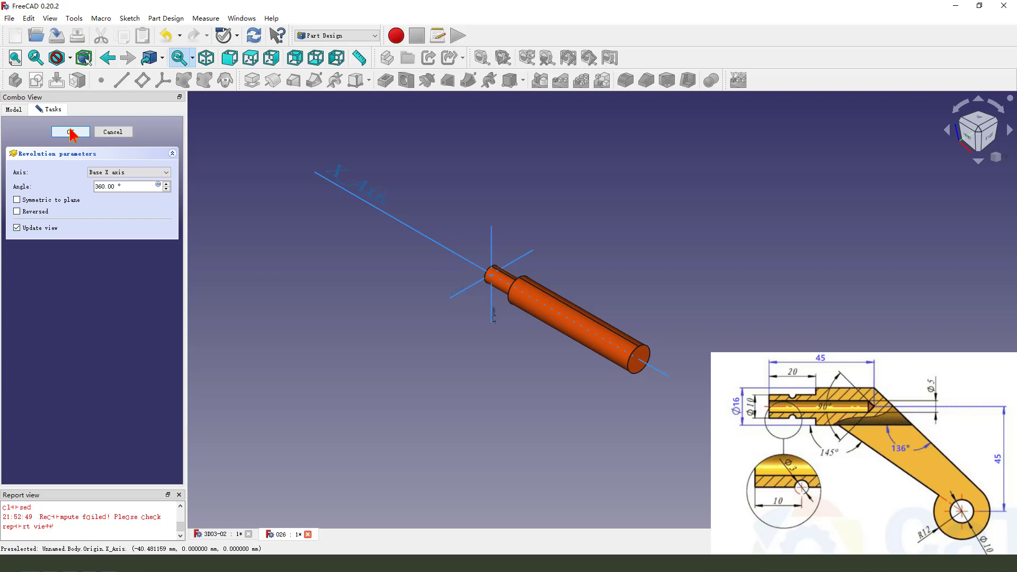
pyautogui.click(71, 131)
pyautogui.scroll(-2, 440, 331)
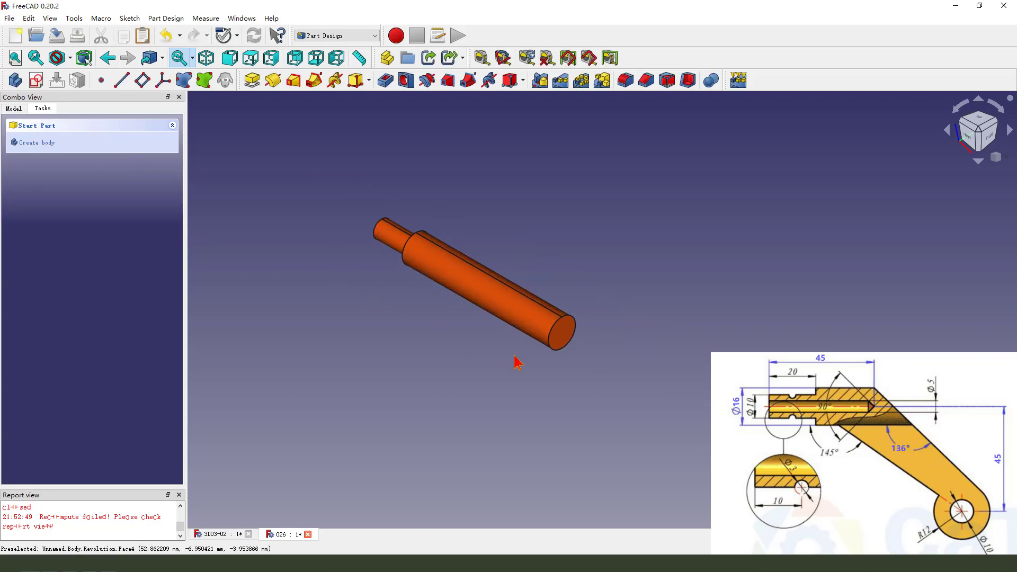
# Step: Open a second sketch on the XZ_Plane base plane and zoom in
pyautogui.click(36, 81)
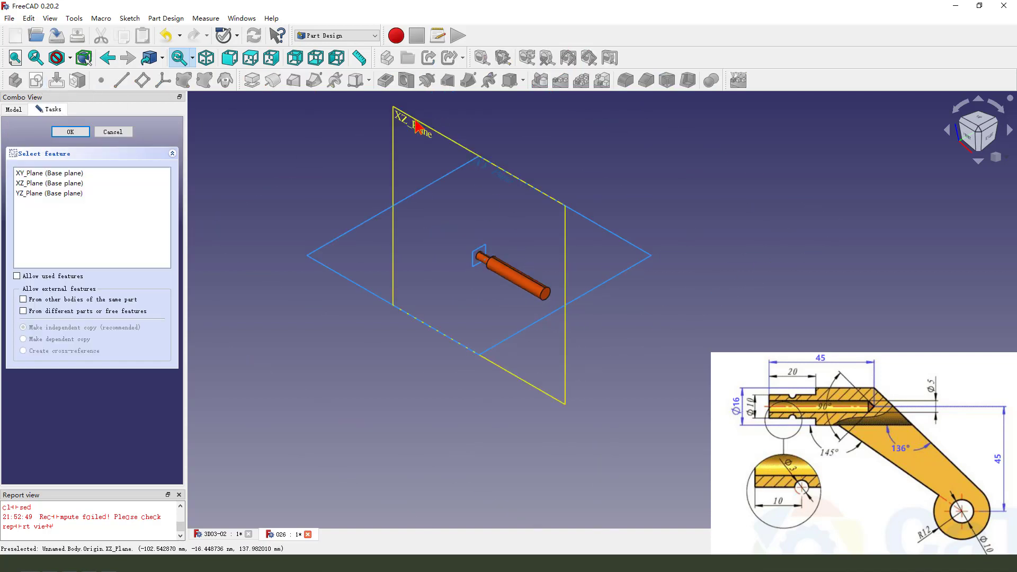
pyautogui.click(416, 126)
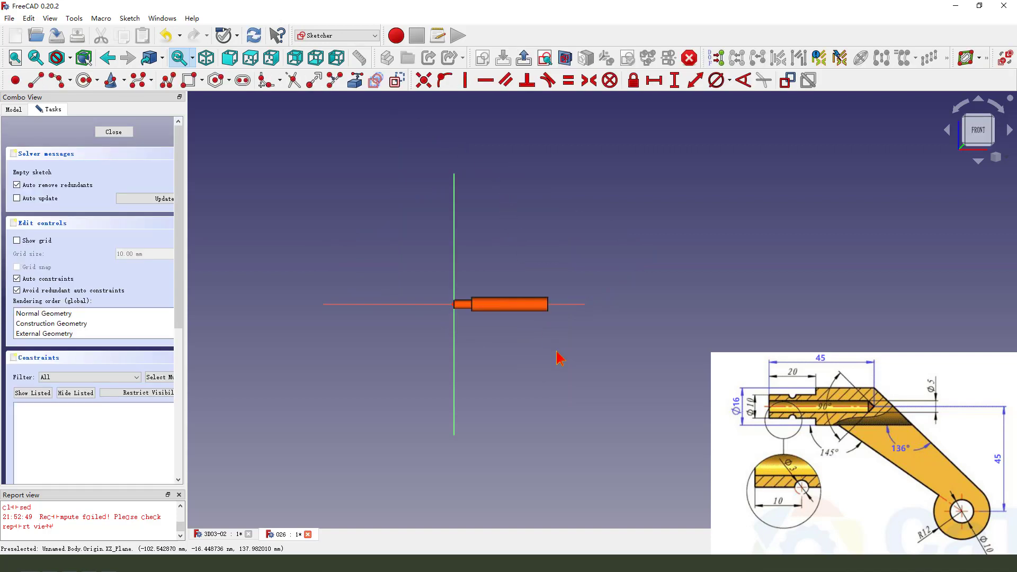
pyautogui.scroll(3, 561, 359)
pyautogui.scroll(1, 522, 340)
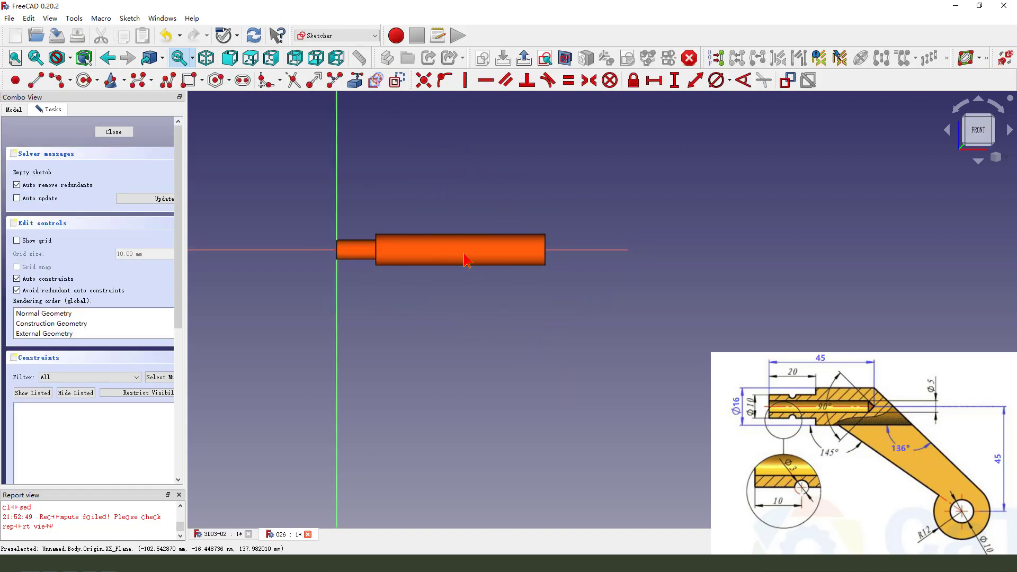
# Step: Link the shaft's long top edge into the sketch as external geometry
pyautogui.click(355, 81)
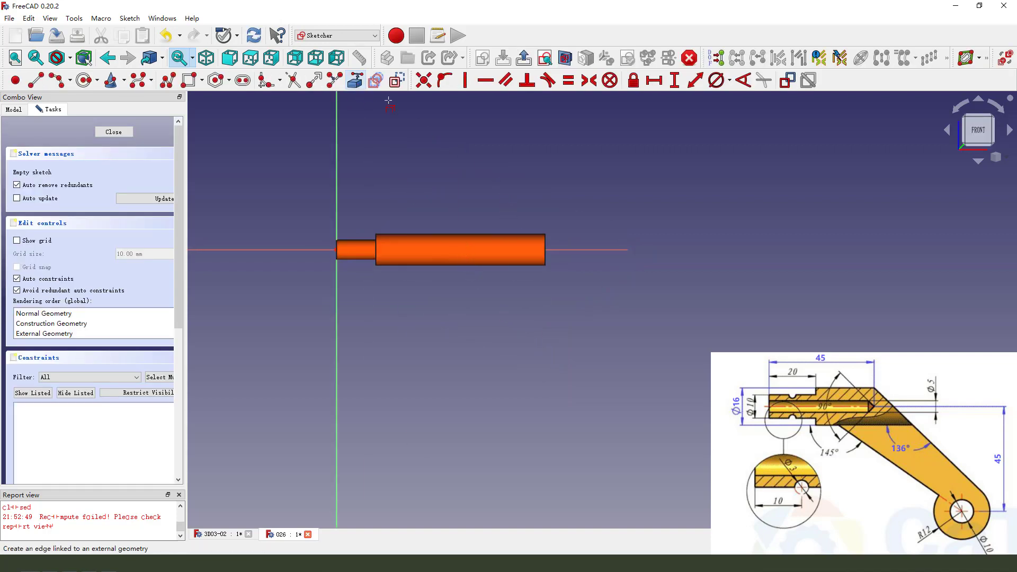
pyautogui.click(458, 234)
pyautogui.click(36, 81)
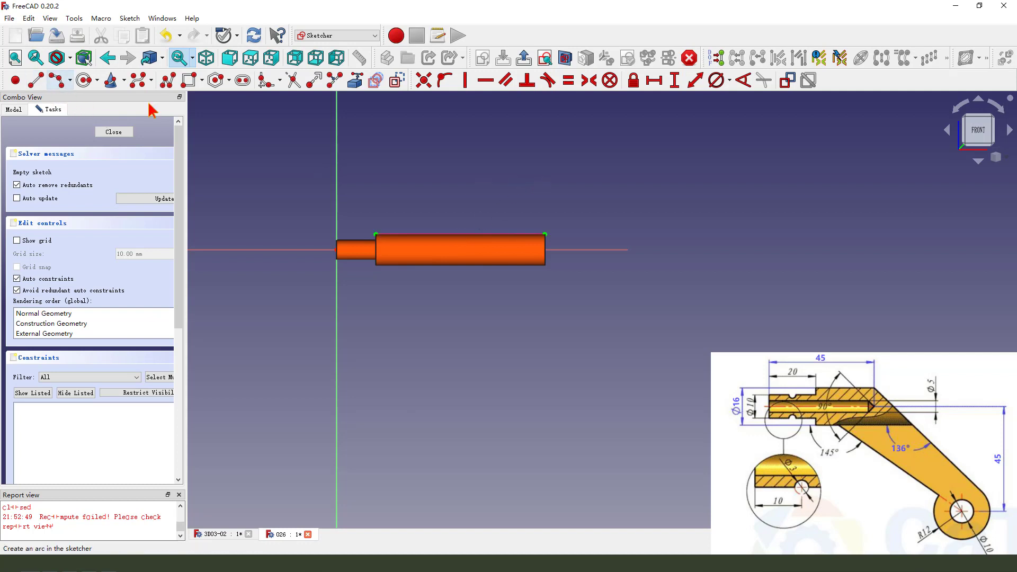
# Step: Hide the Revolution feature from the expanded Body in the model tree
pyautogui.click(16, 110)
pyautogui.click(52, 166)
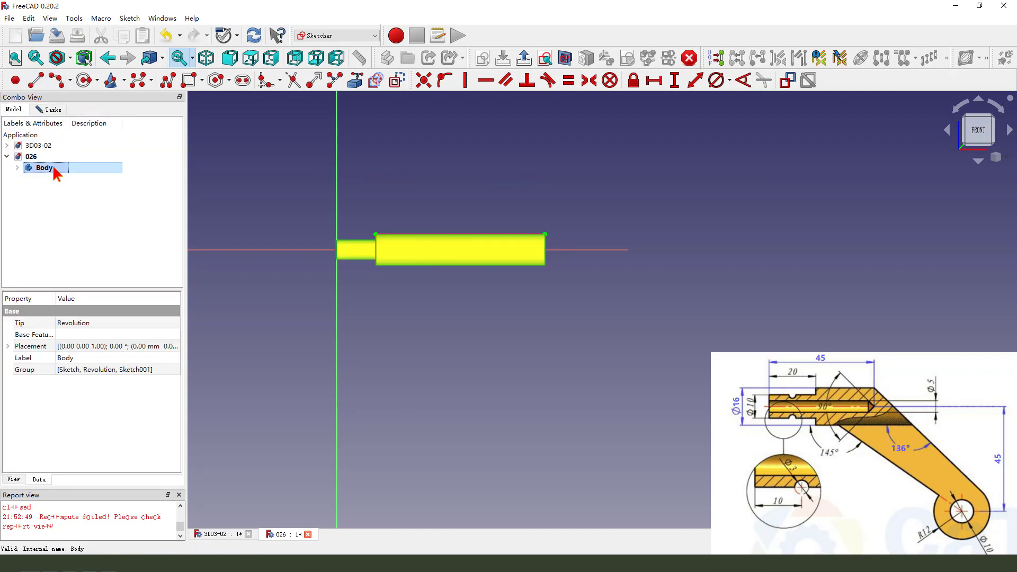
pyautogui.click(17, 167)
pyautogui.click(62, 190)
pyautogui.press('space')
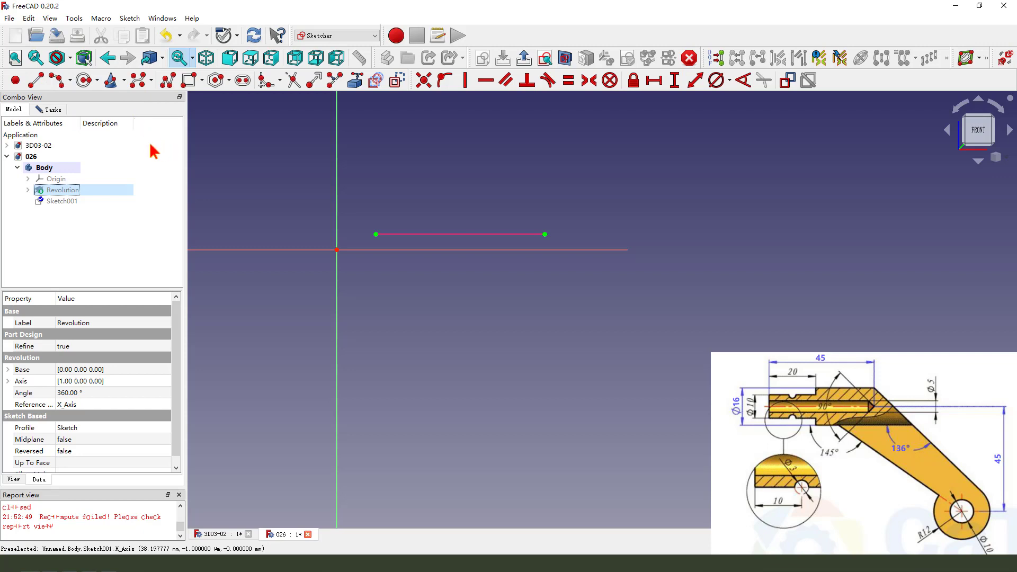
# Step: Draw two slanted lines dropping from the horizontal axis down to the right
pyautogui.click(168, 80)
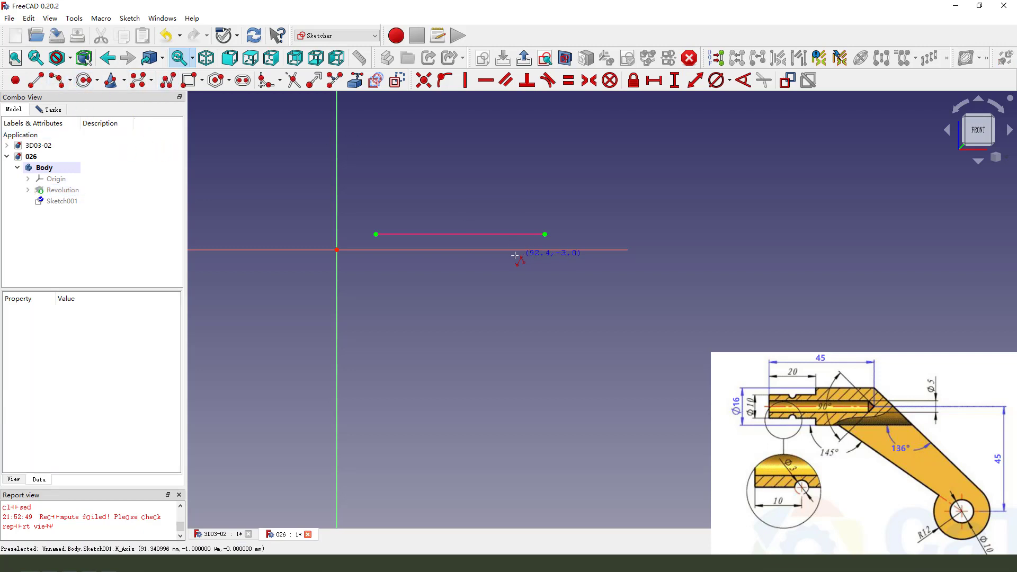
pyautogui.click(508, 251)
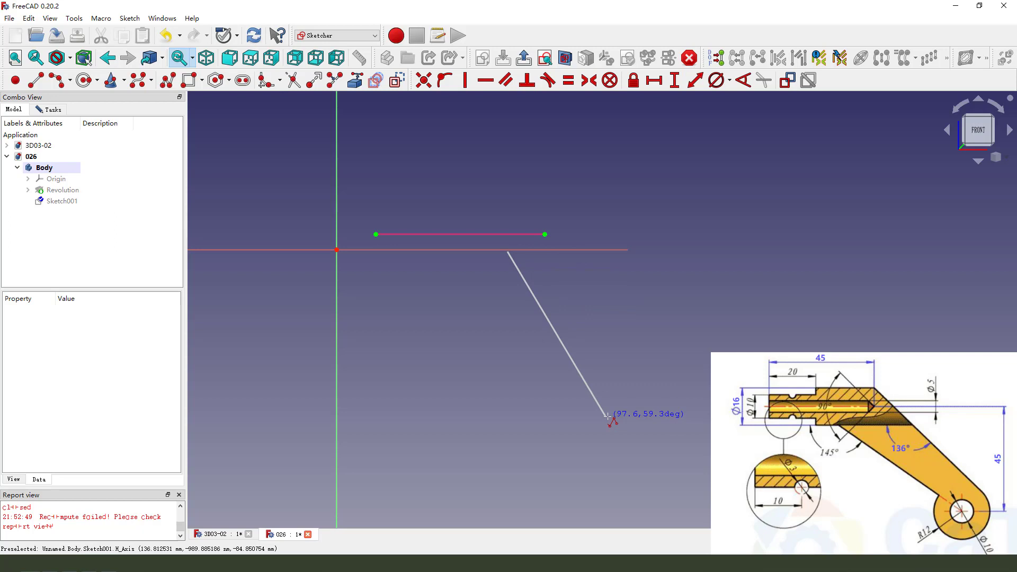
pyautogui.click(613, 397)
pyautogui.rightClick(668, 401)
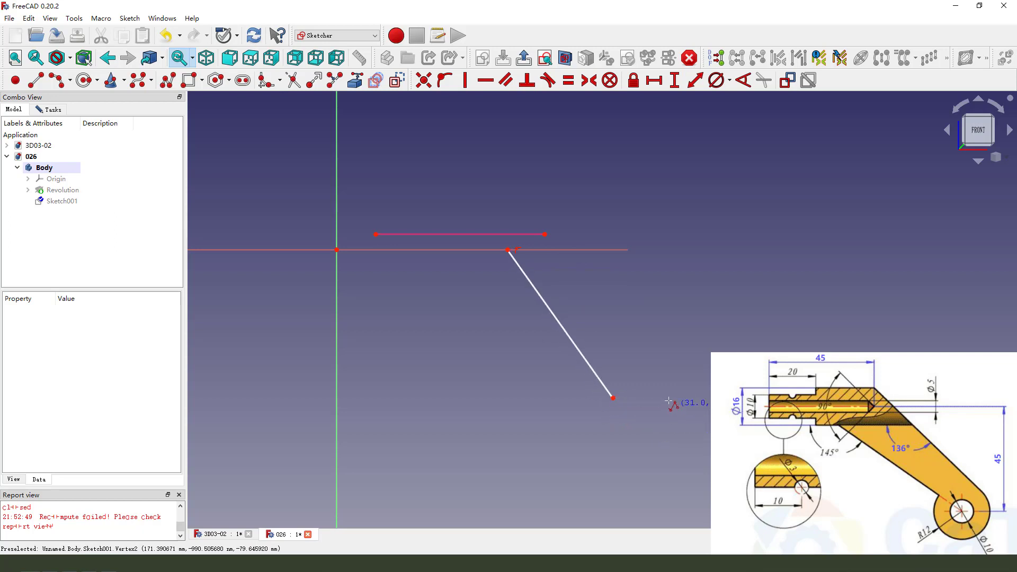
pyautogui.click(434, 250)
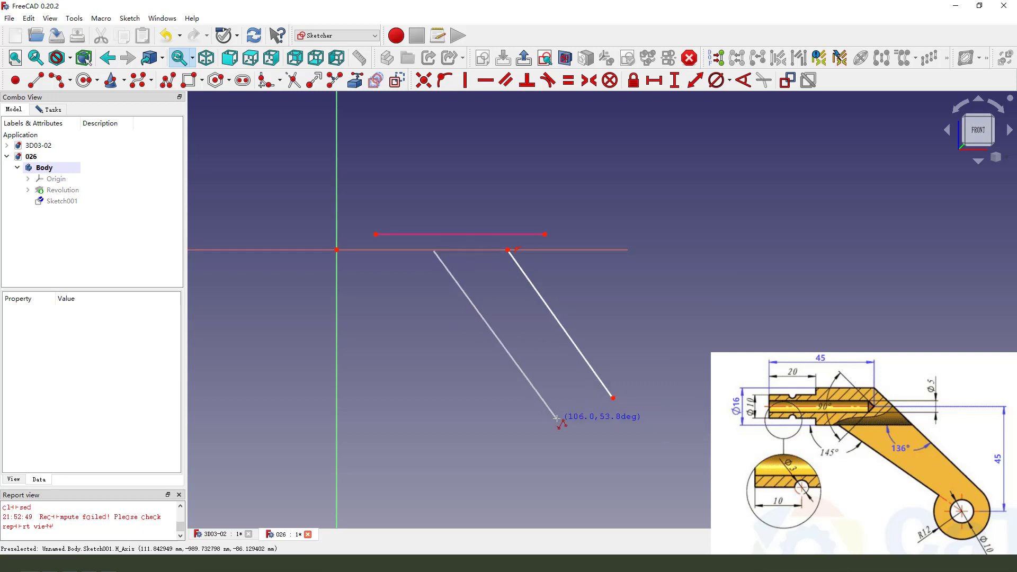
pyautogui.click(540, 388)
pyautogui.rightClick(630, 295)
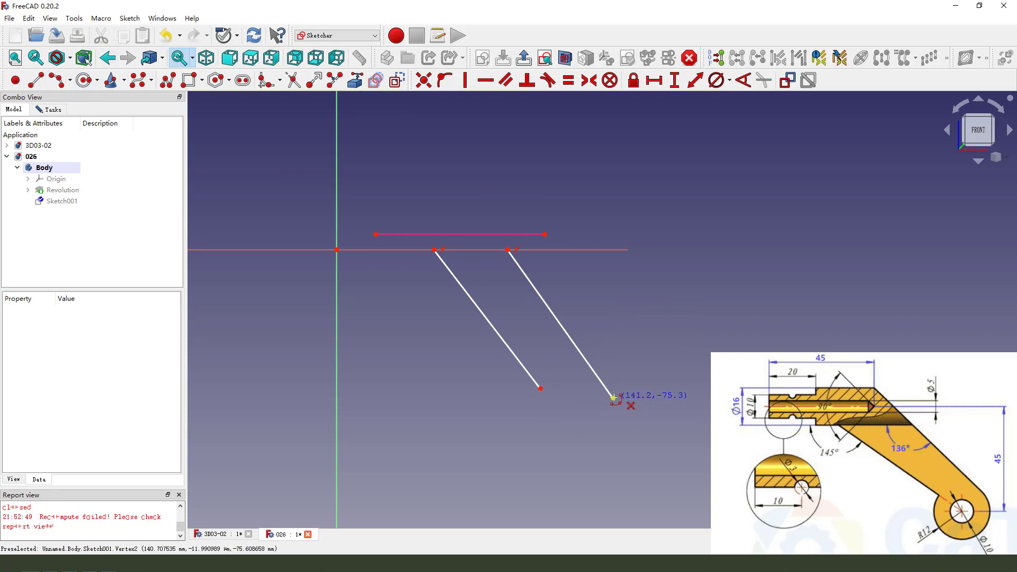
# Step: Add the rounded end arc between the lower ends of the two lines
pyautogui.click(575, 411)
pyautogui.click(538, 426)
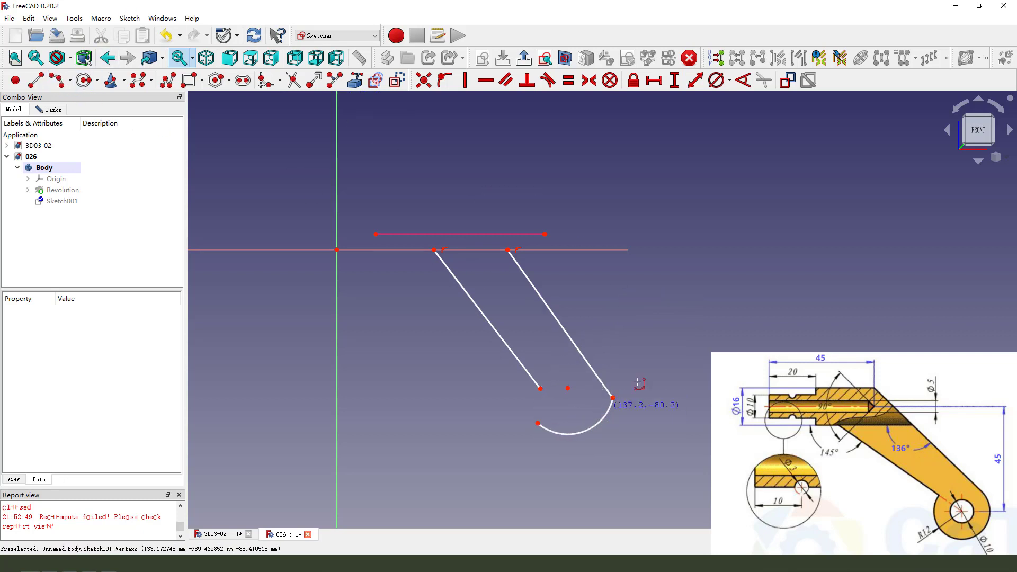
pyautogui.click(613, 398)
pyautogui.scroll(1, 560, 409)
# Step: Make the arc coincident with the left line, tangent to the right line, and raise its centre
pyautogui.moveTo(508, 379); pyautogui.dragTo(565, 445)
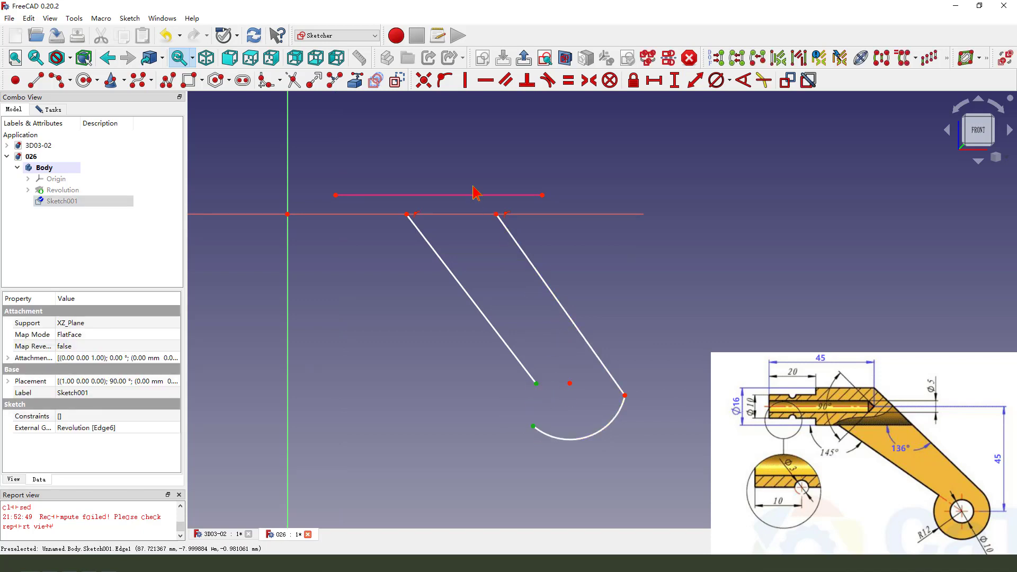
pyautogui.click(424, 81)
pyautogui.scroll(-1, 616, 380)
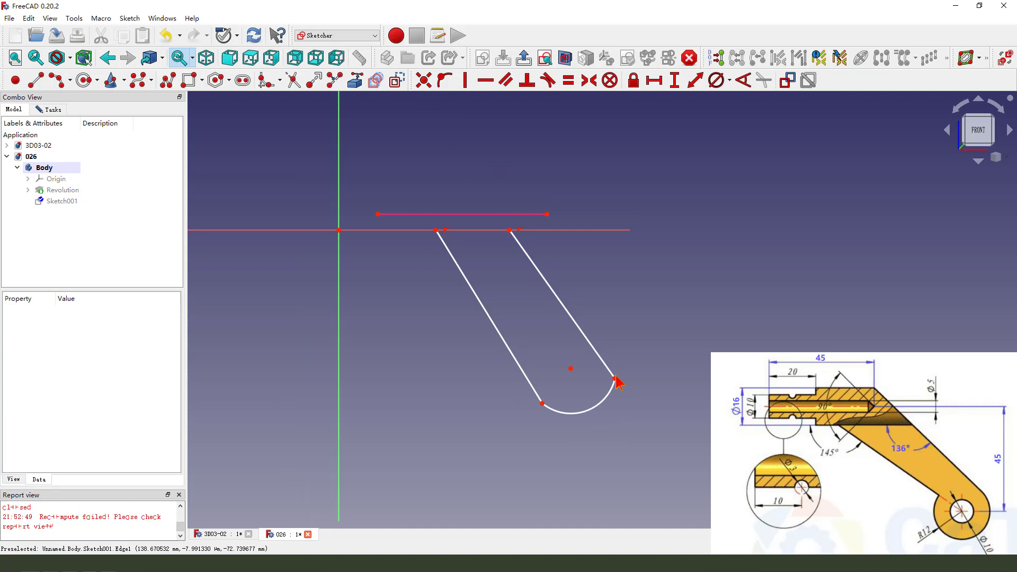
pyautogui.click(612, 387)
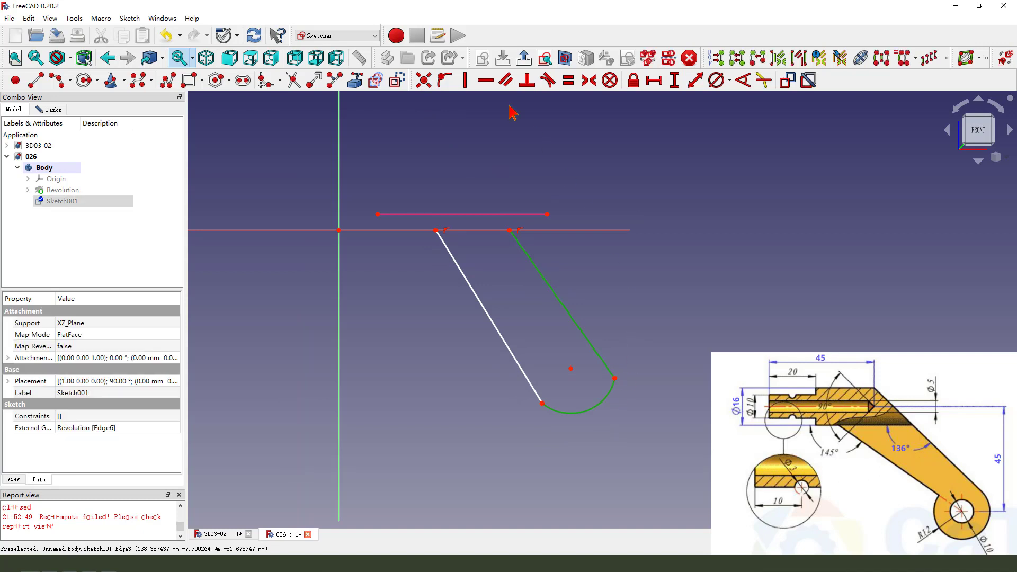
pyautogui.click(548, 80)
pyautogui.scroll(-1, 624, 325)
pyautogui.scroll(1, 617, 394)
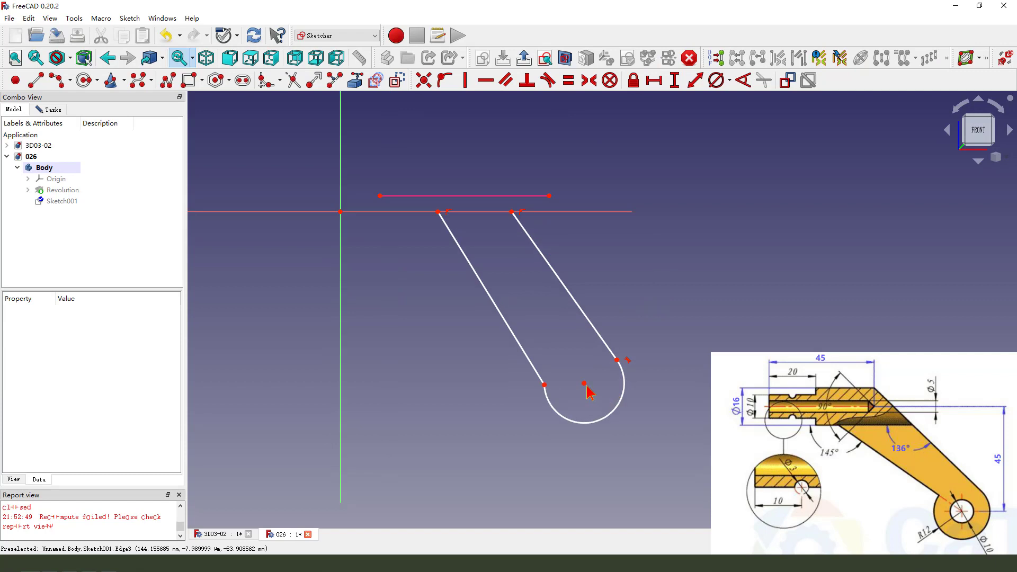
pyautogui.moveTo(586, 386); pyautogui.dragTo(579, 360)
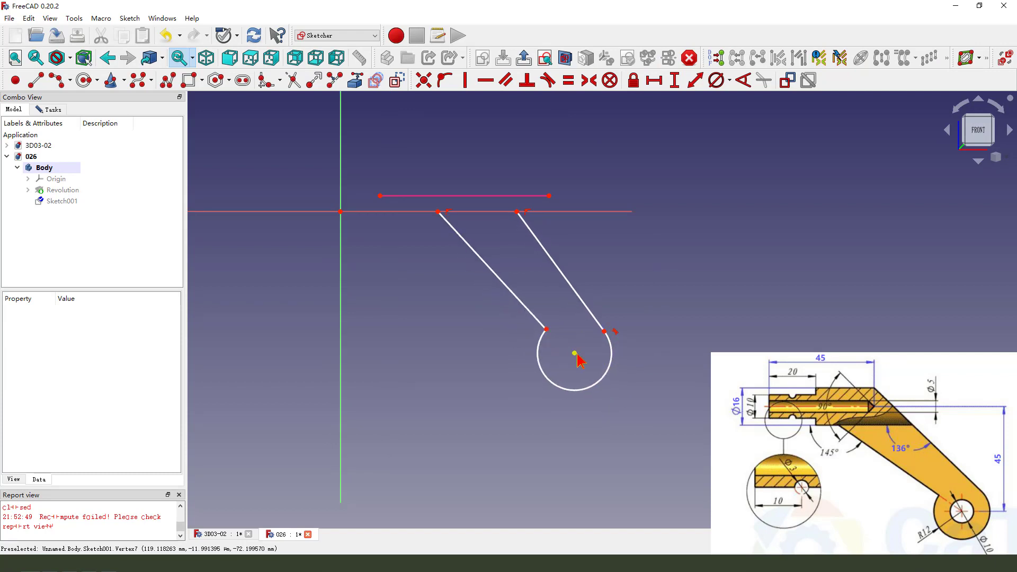
# Step: Place the arc centre 45 mm vertically below the origin, undoing a failed first attempt
pyautogui.click(598, 213)
pyautogui.click(694, 83)
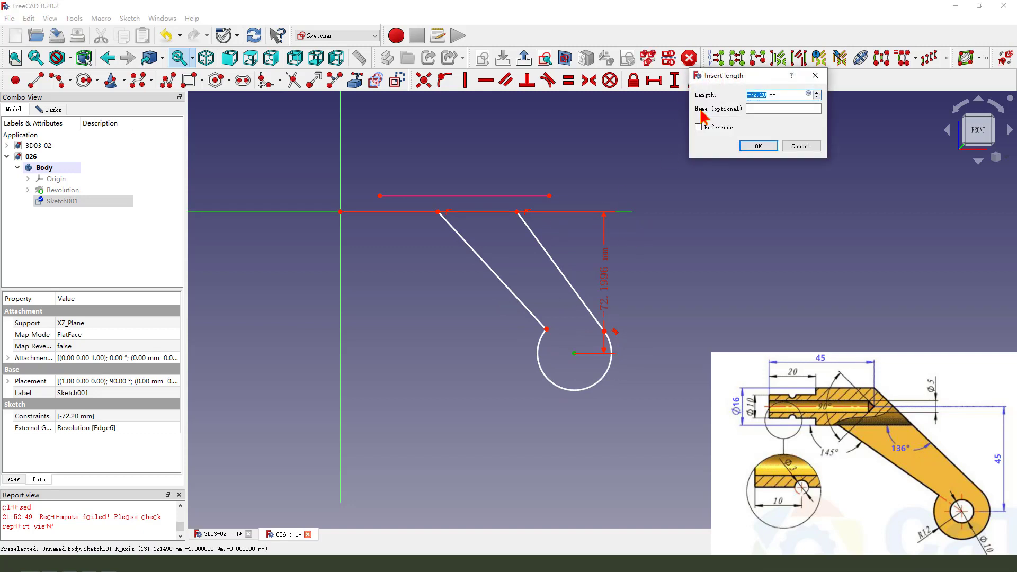
pyautogui.write('45')
pyautogui.press('Return')
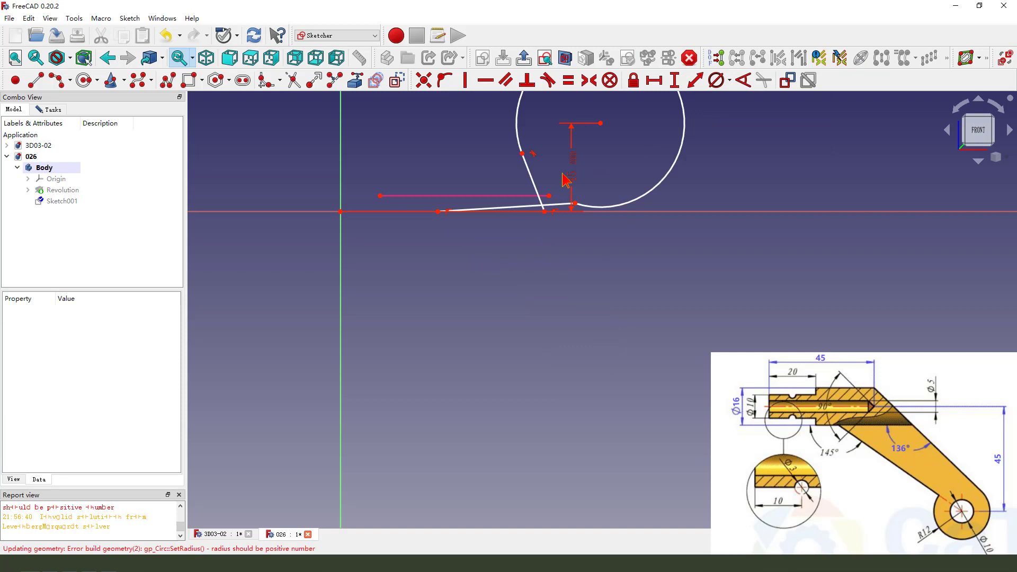
pyautogui.click(159, 41)
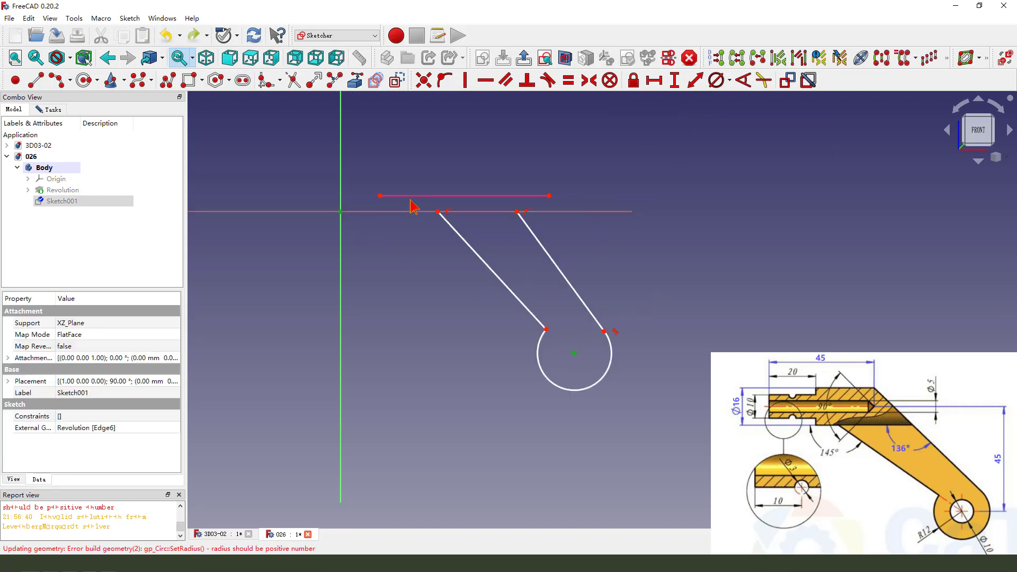
pyautogui.click(674, 79)
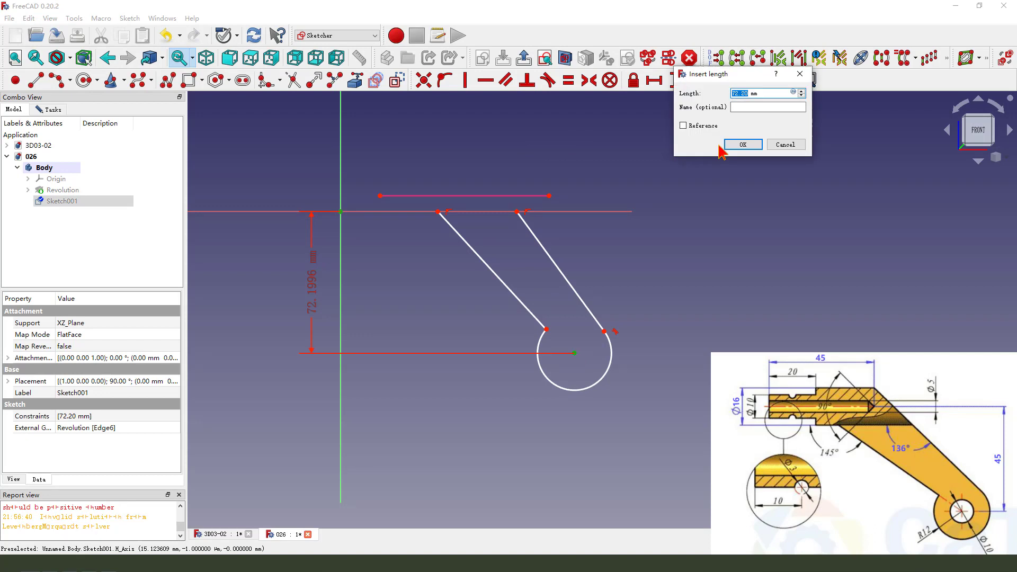
pyautogui.press('Return')
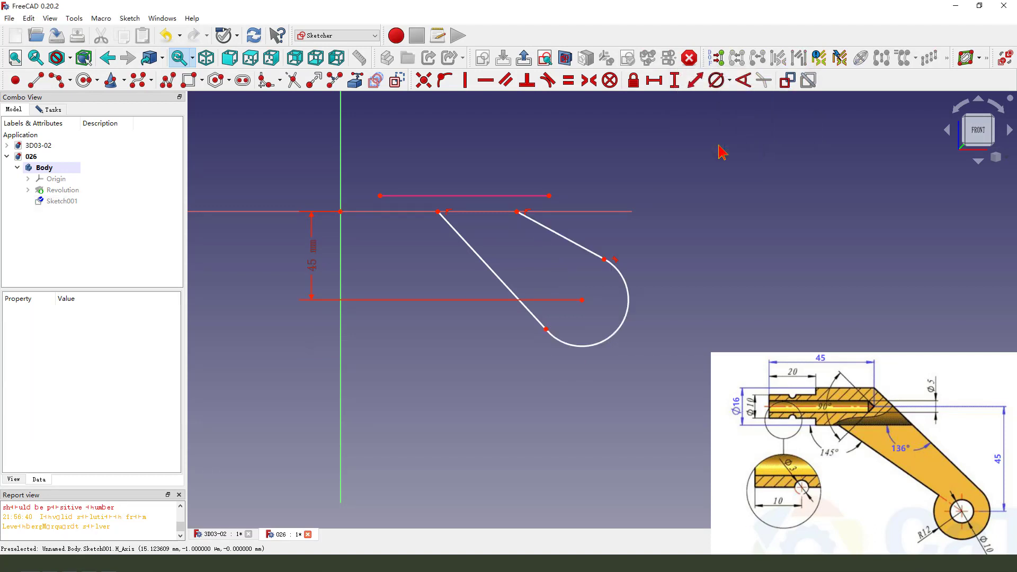
# Step: Give the rounded end arc a 12 mm radius
pyautogui.click(621, 328)
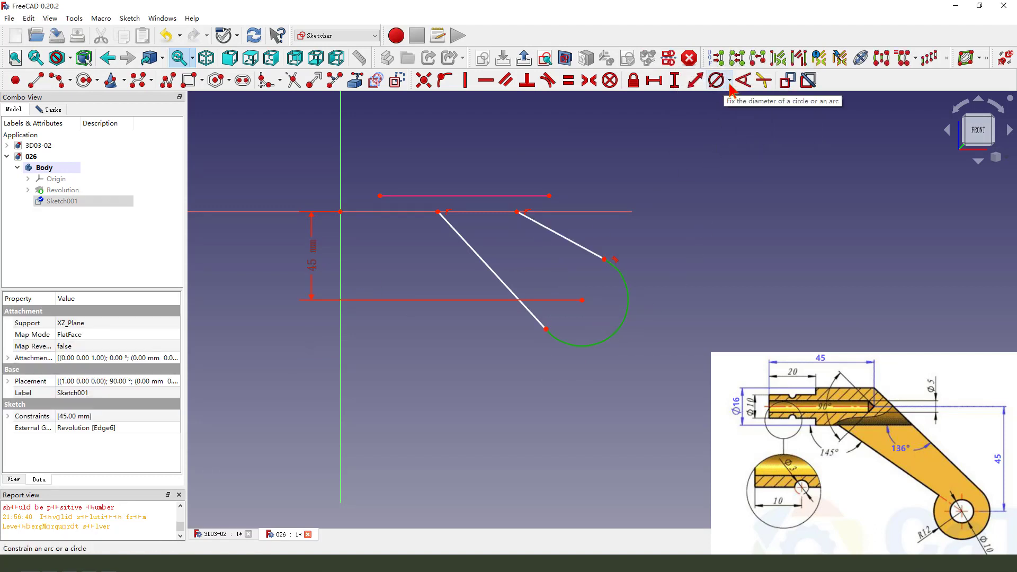
pyautogui.click(730, 83)
pyautogui.click(734, 107)
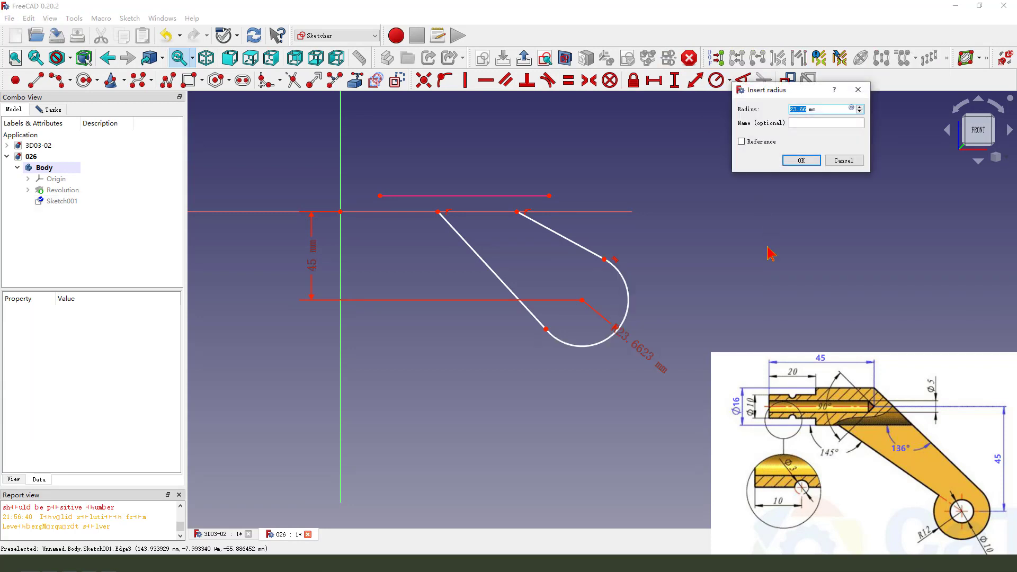
pyautogui.press('Return')
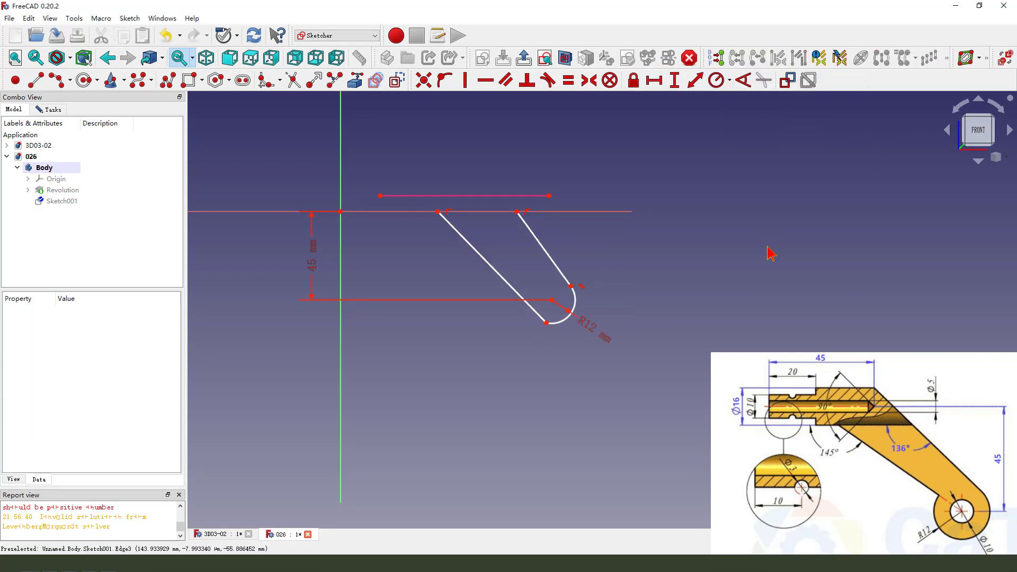
# Step: Set a 136° angle between the right slanted line and the horizontal axis
pyautogui.moveTo(546, 323); pyautogui.dragTo(545, 312)
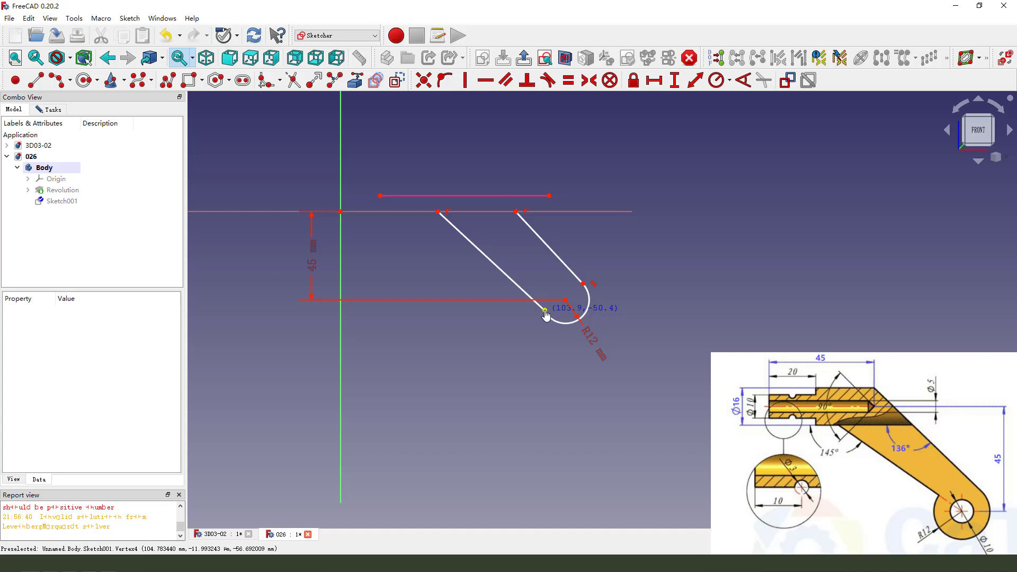
pyautogui.click(535, 232)
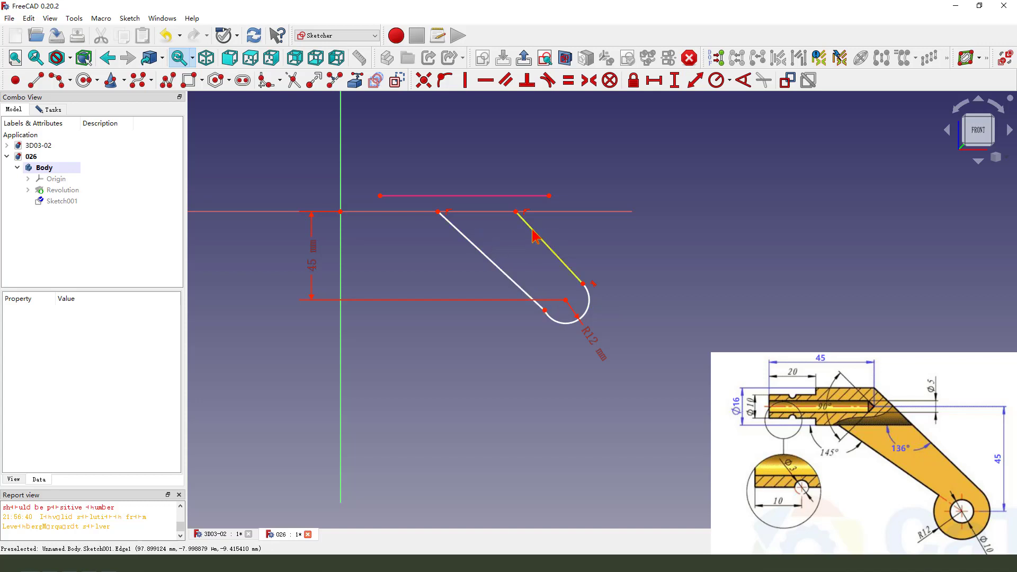
pyautogui.keyDown('ctrl'); pyautogui.click(509, 211); pyautogui.keyUp('ctrl')
pyautogui.click(742, 82)
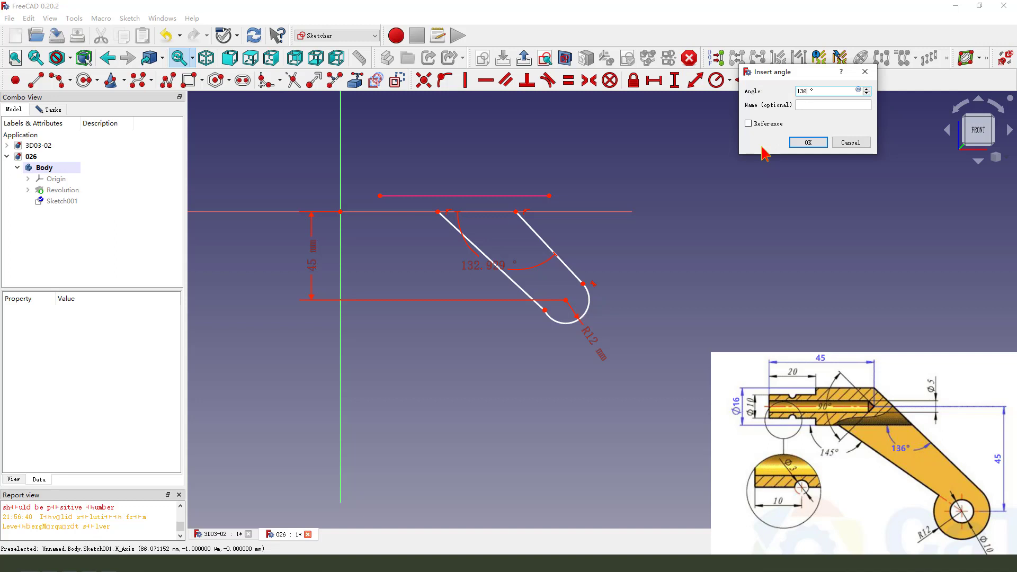
pyautogui.write('136')
pyautogui.press('Return')
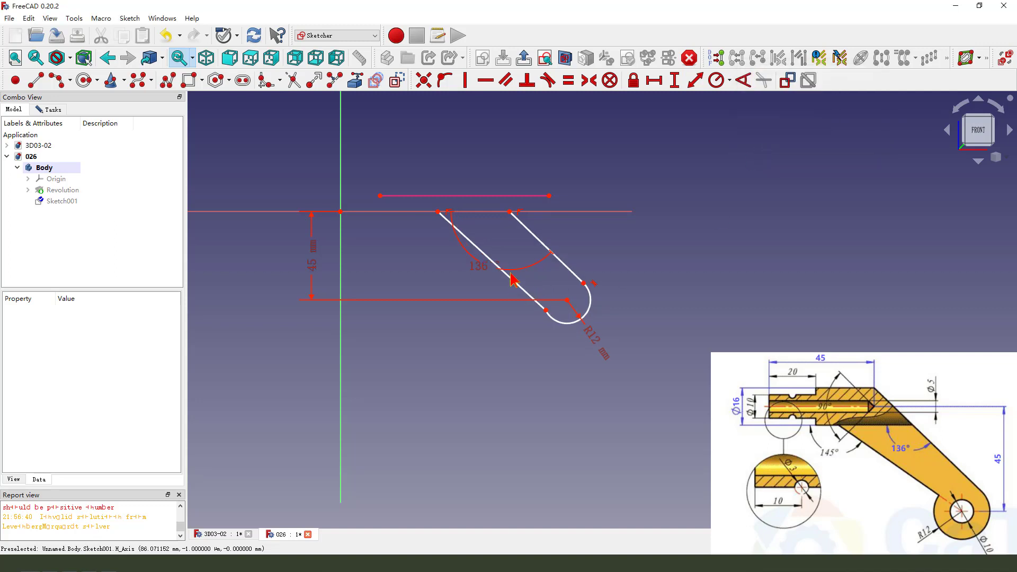
pyautogui.moveTo(513, 279); pyautogui.dragTo(487, 243)
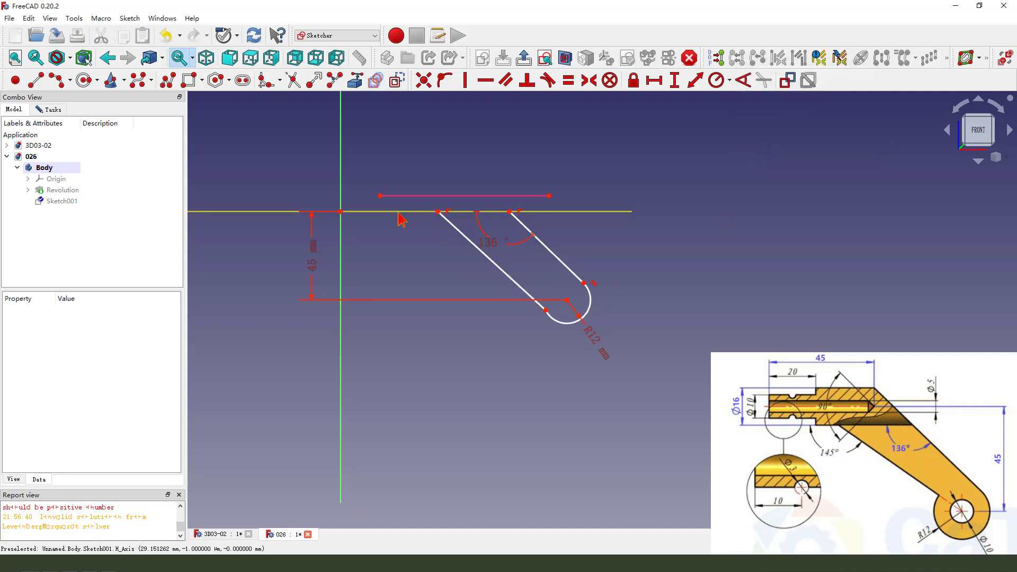
# Step: Set a 145° angle between the horizontal axis and the left slanted line
pyautogui.click(401, 219)
pyautogui.click(479, 249)
pyautogui.click(743, 80)
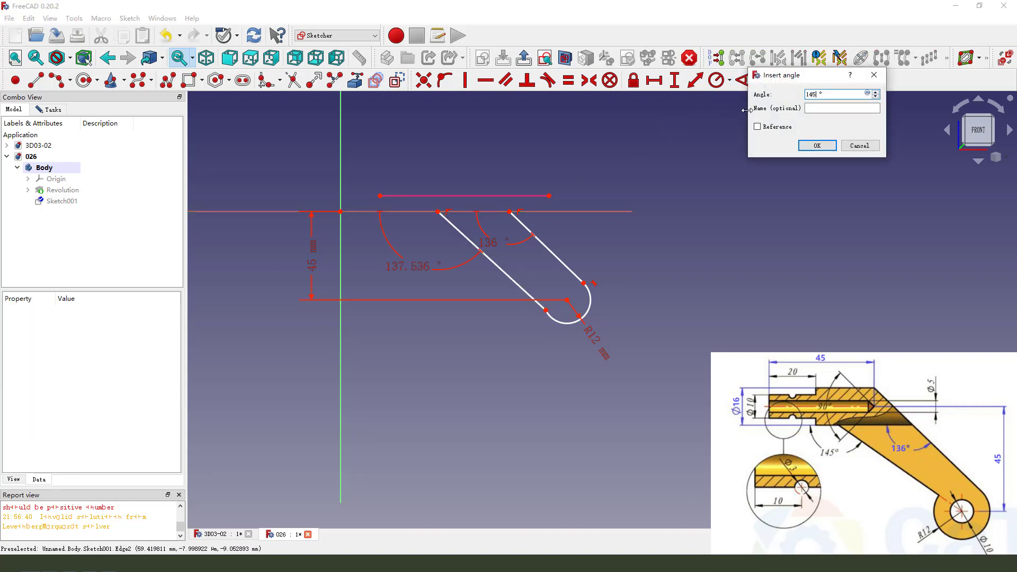
pyautogui.press('Return')
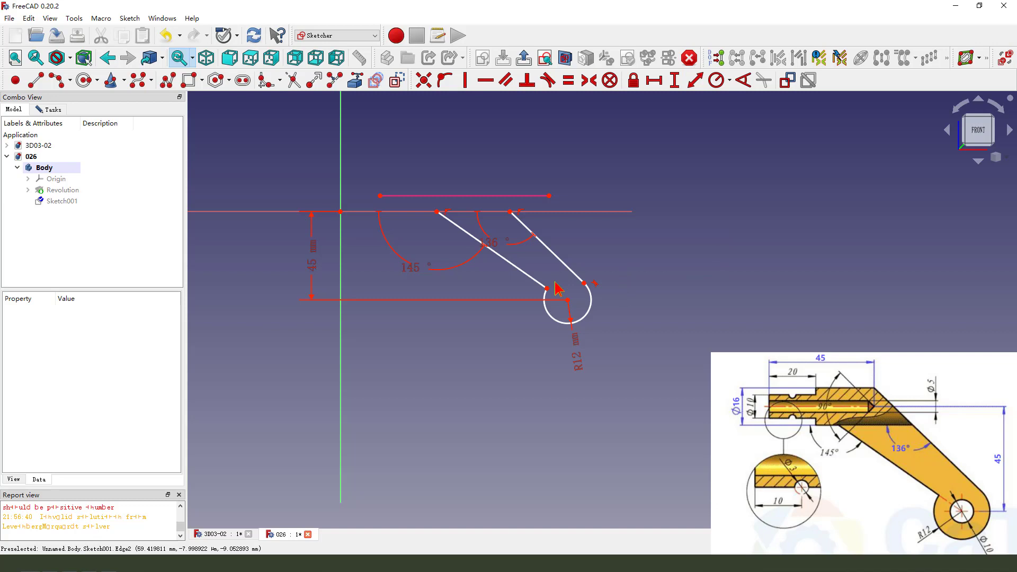
pyautogui.scroll(1, 519, 191)
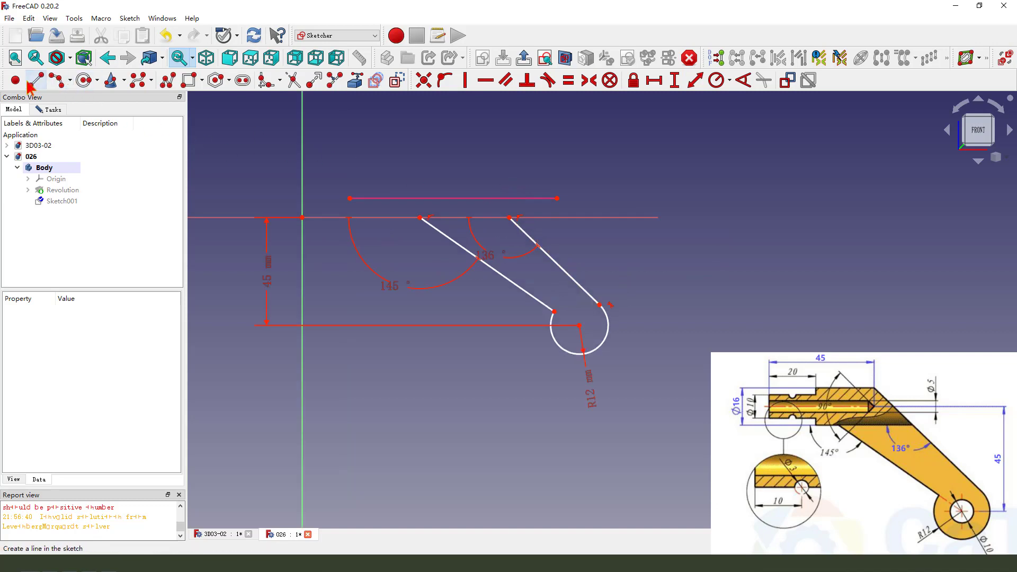
# Step: Place a point on the top reference edge and constrain it onto the right slanted line
pyautogui.scroll(1, 549, 194)
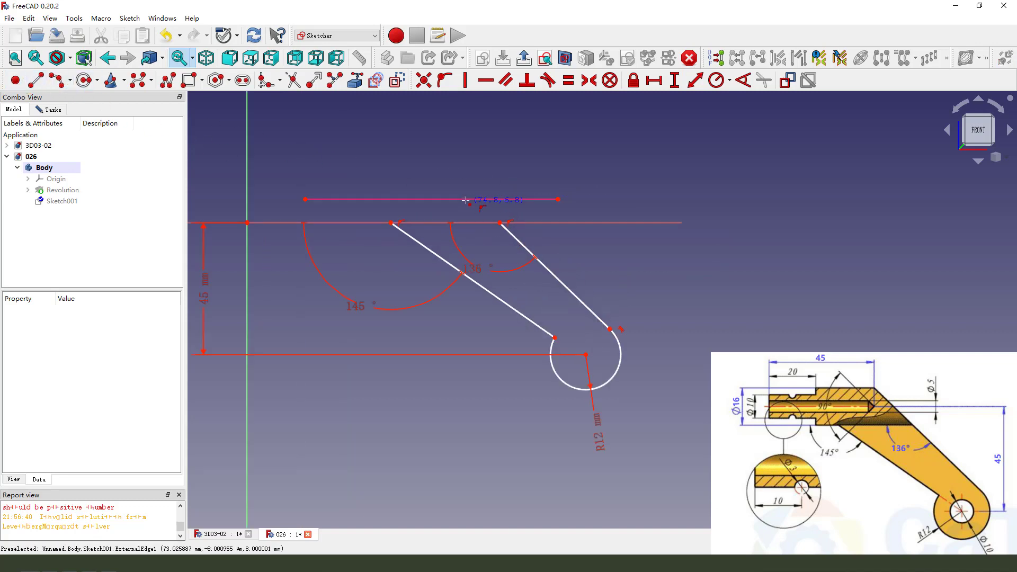
pyautogui.click(465, 200)
pyautogui.scroll(1, 480, 212)
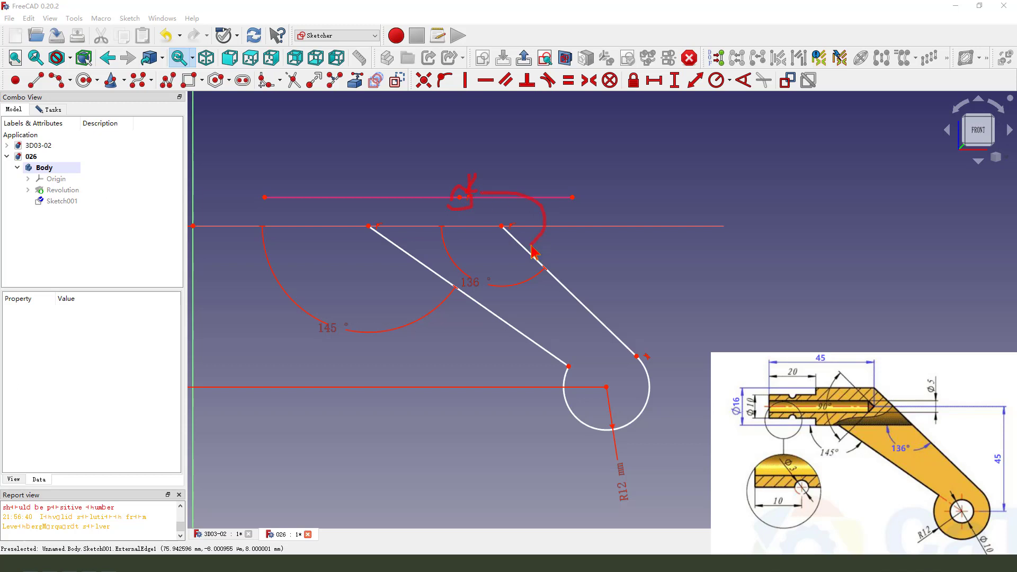
pyautogui.press('Escape')
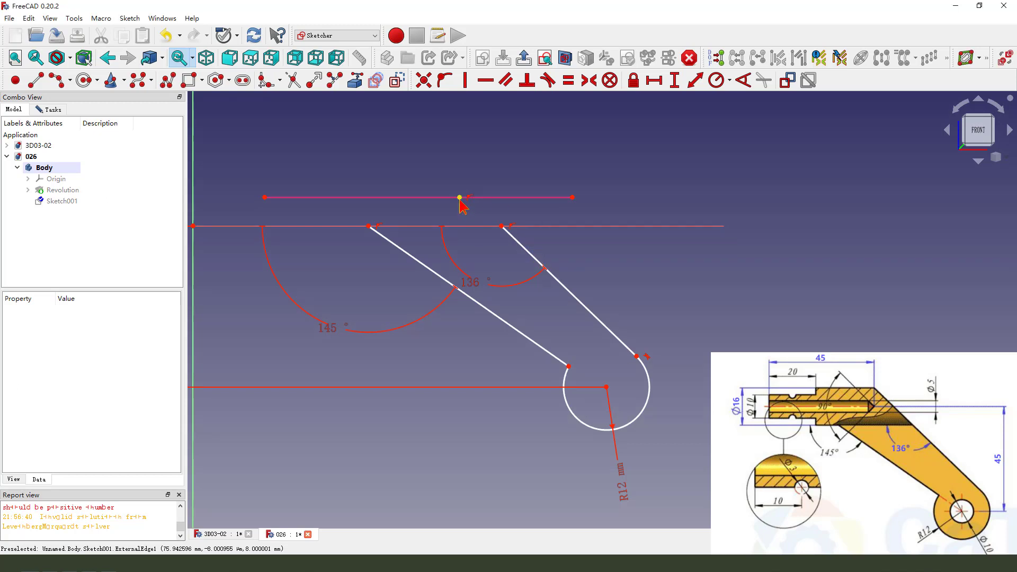
pyautogui.click(460, 198)
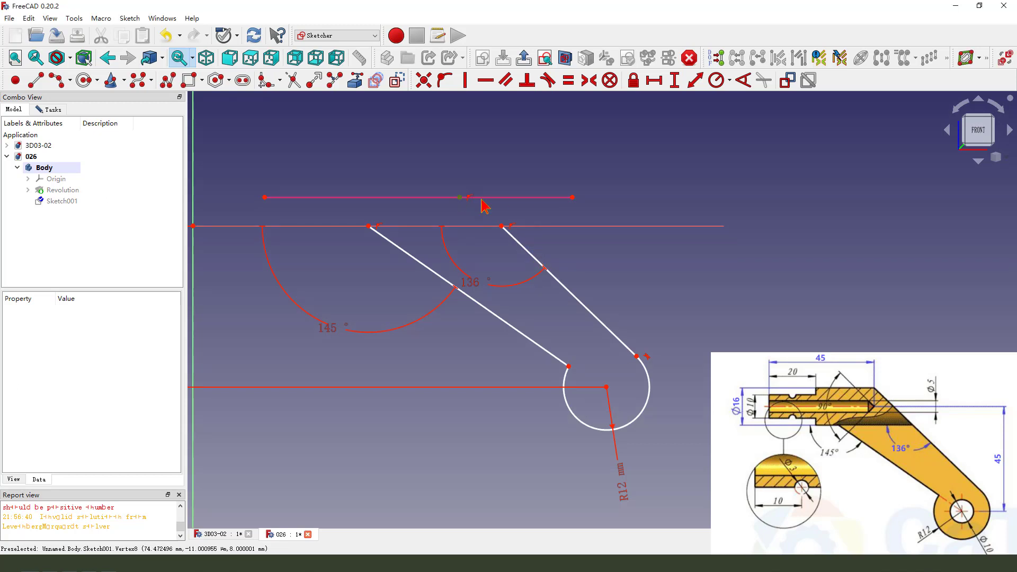
pyautogui.click(519, 244)
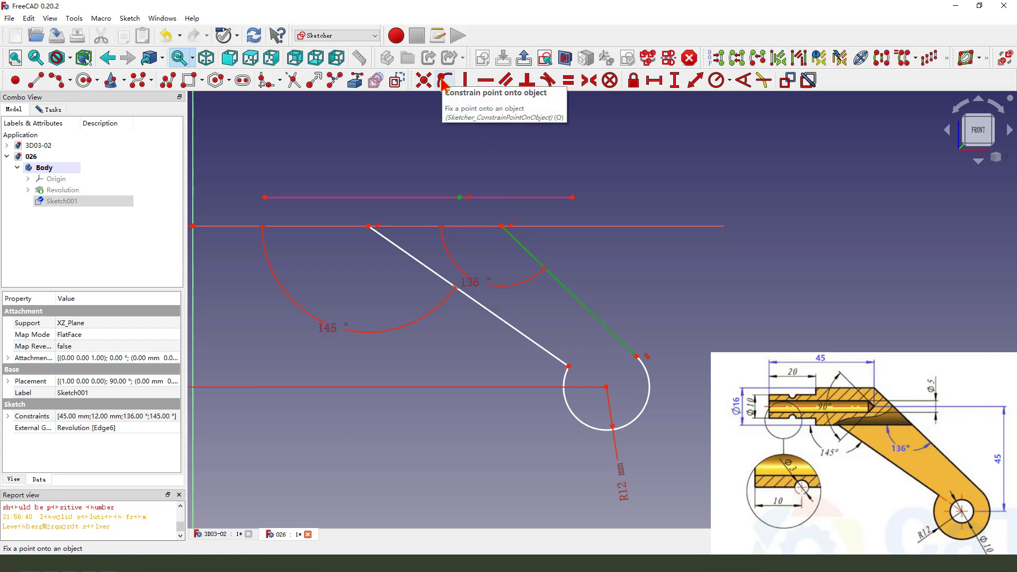
pyautogui.click(443, 83)
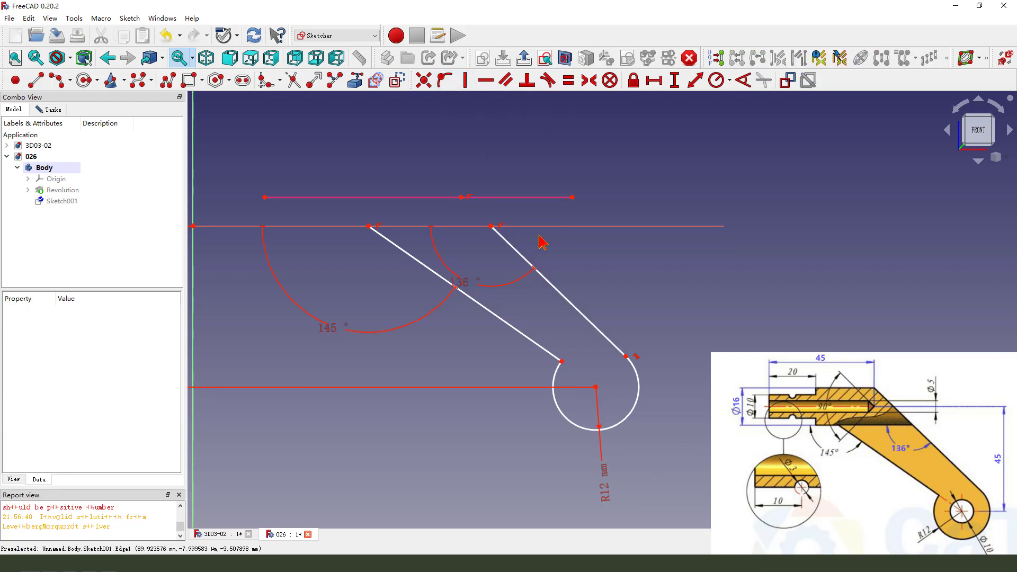
# Step: Set that point 45 mm horizontally from the origin
pyautogui.scroll(-1, 545, 225)
pyautogui.scroll(-1, 490, 212)
pyautogui.click(523, 201)
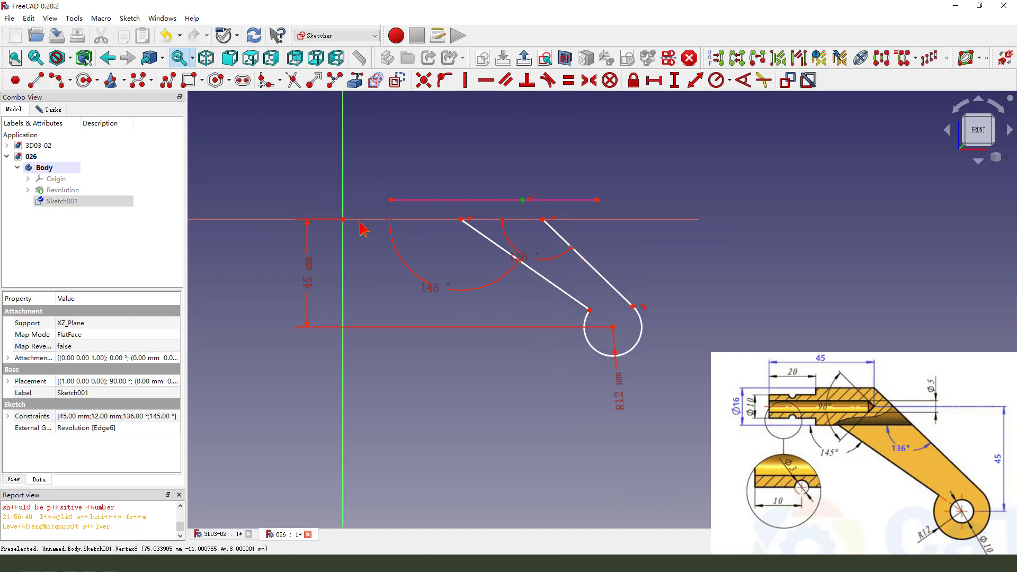
pyautogui.click(654, 80)
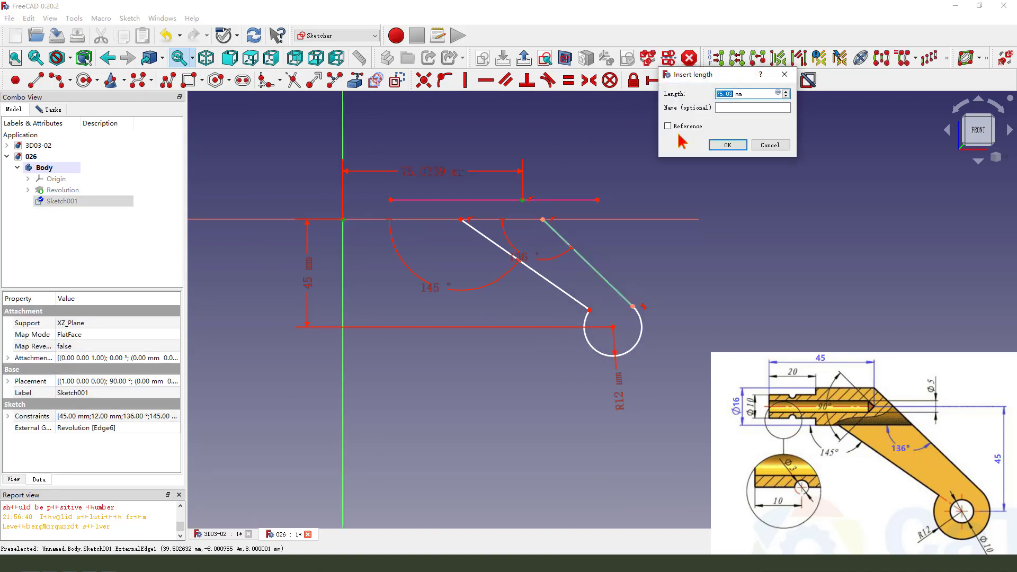
pyautogui.write('45')
pyautogui.press('Return')
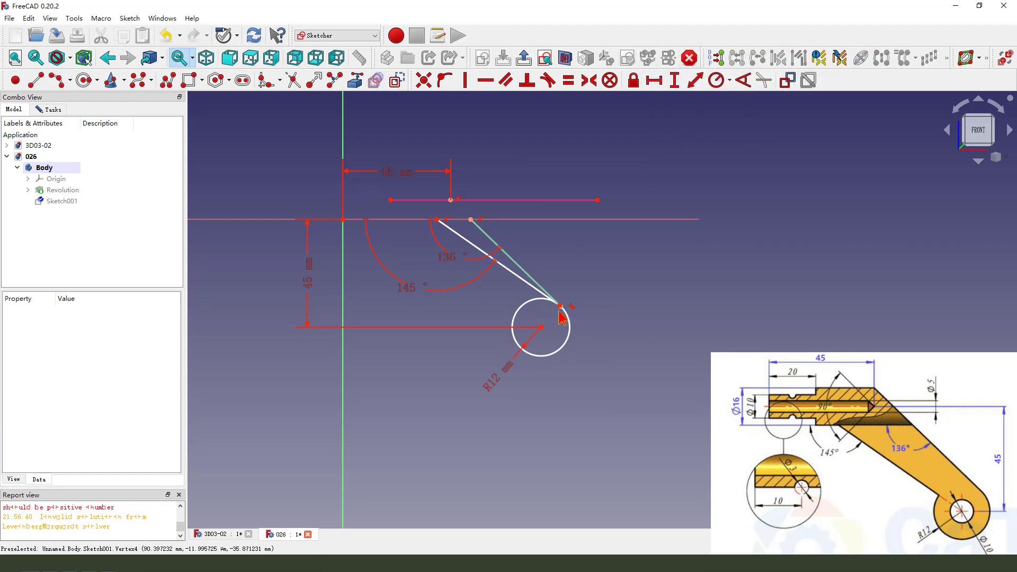
# Step: Constrain the left slanted line to the circle, fully defining the sketch
pyautogui.moveTo(561, 306); pyautogui.dragTo(520, 304)
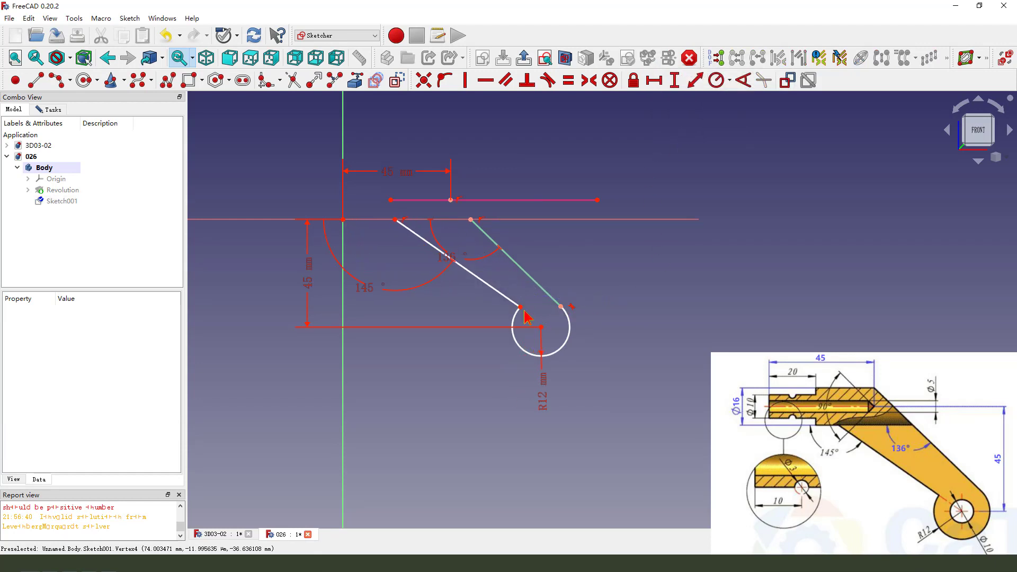
pyautogui.scroll(2, 521, 303)
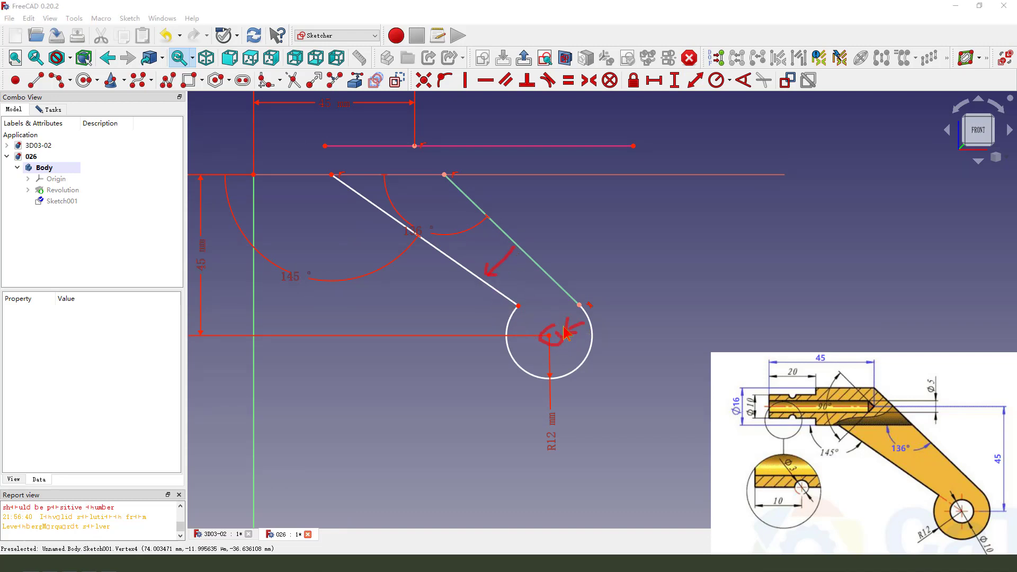
pyautogui.moveTo(567, 324); pyautogui.dragTo(501, 285)
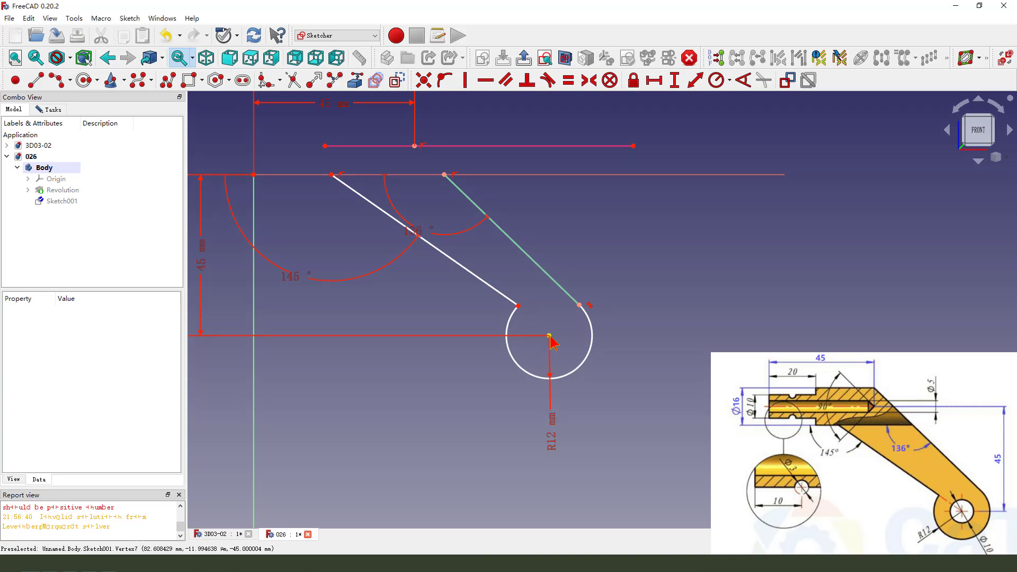
pyautogui.click(549, 336)
pyautogui.click(500, 292)
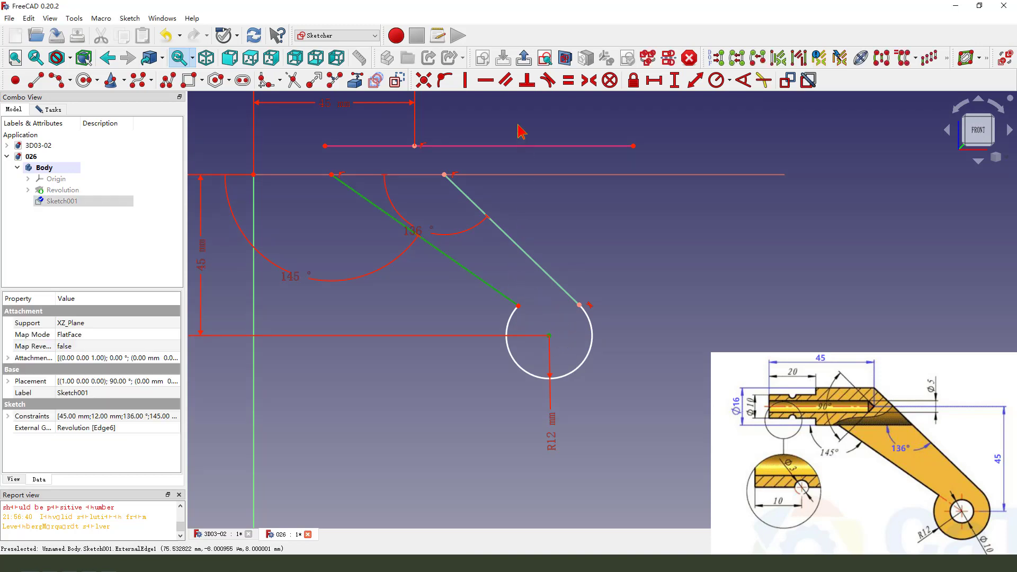
pyautogui.click(444, 79)
pyautogui.scroll(-2, 603, 318)
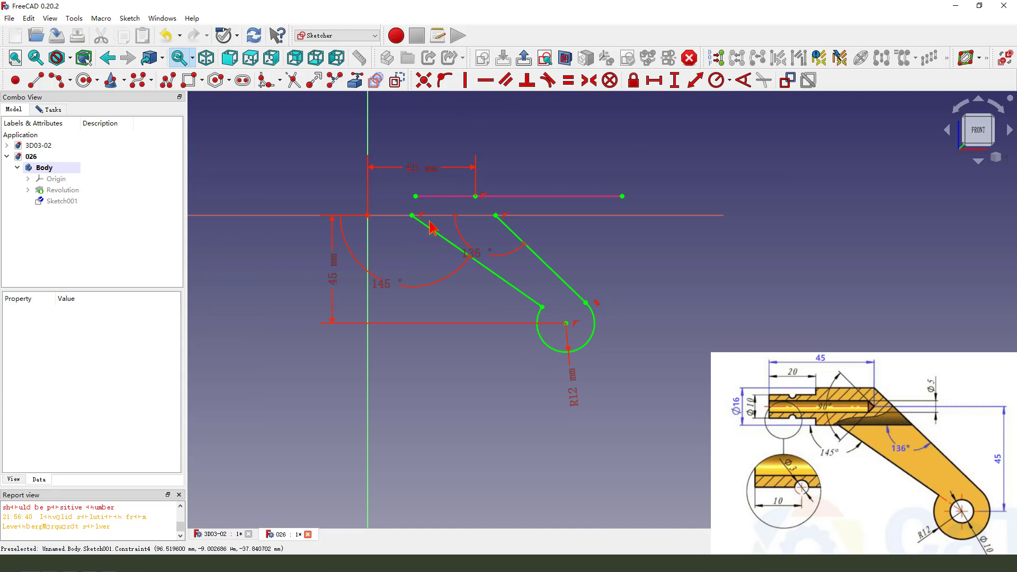
pyautogui.scroll(1, 430, 228)
# Step: Close the arm's top with a line along the axis and tidy the 145° and 45 mm labels
pyautogui.click(35, 80)
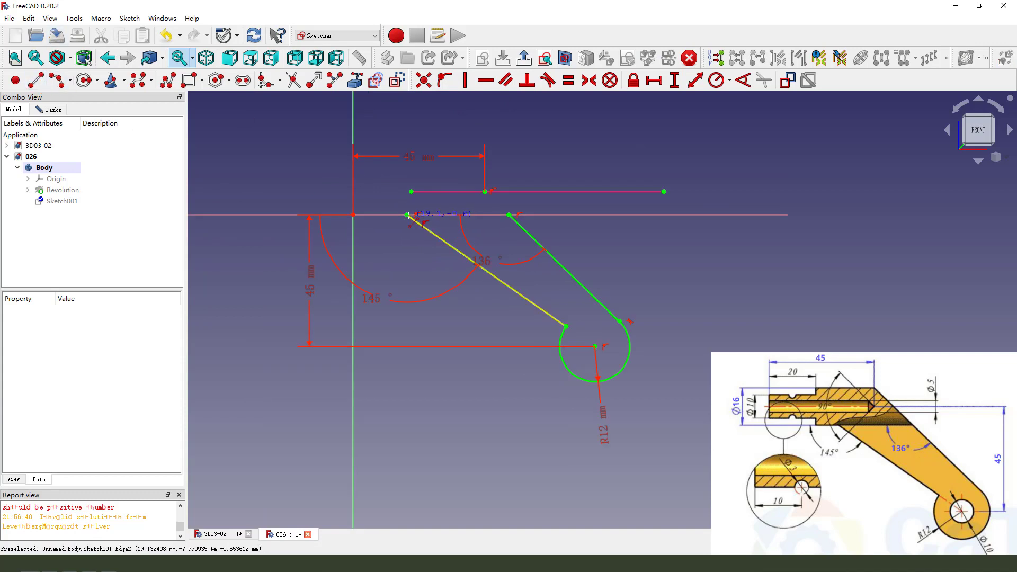
pyautogui.click(407, 215)
pyautogui.click(508, 215)
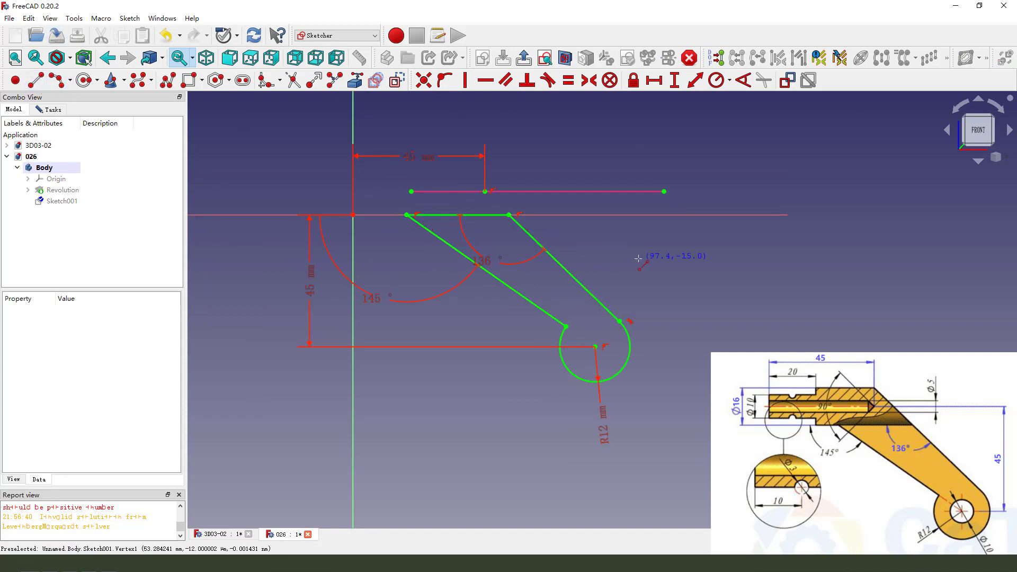
pyautogui.scroll(-1, 634, 260)
pyautogui.press('Escape')
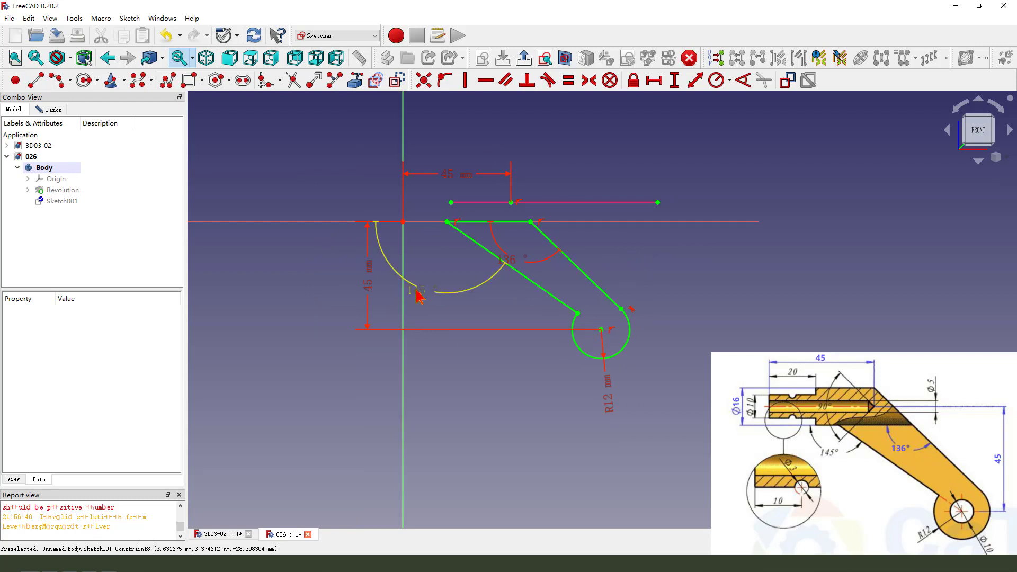
pyautogui.moveTo(432, 266); pyautogui.dragTo(435, 255)
pyautogui.moveTo(369, 278); pyautogui.dragTo(361, 278)
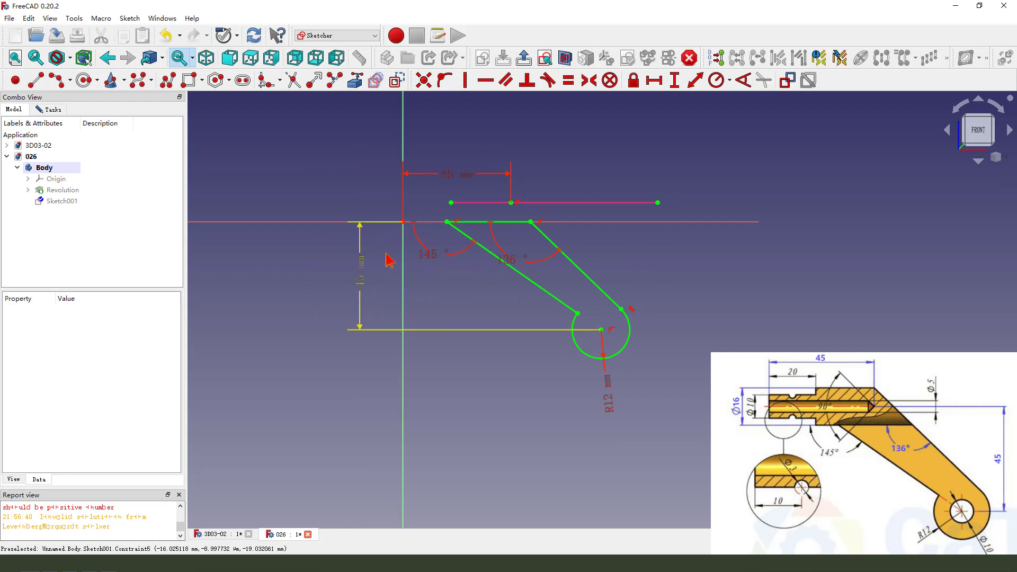
# Step: Pad the arm sketch 3 mm symmetric to its plane, fusing the arm with the shaft
pyautogui.click(523, 57)
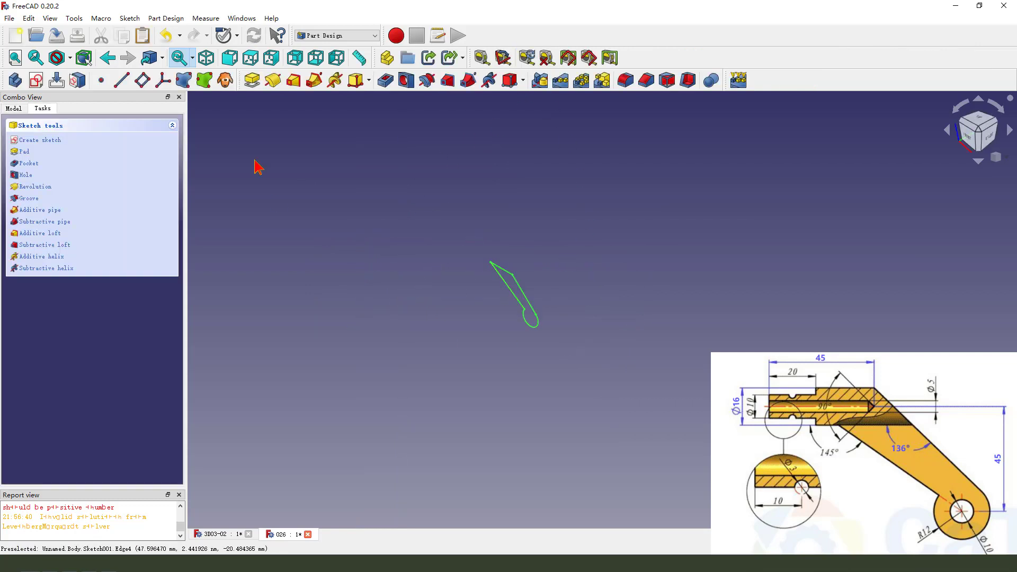
pyautogui.click(252, 80)
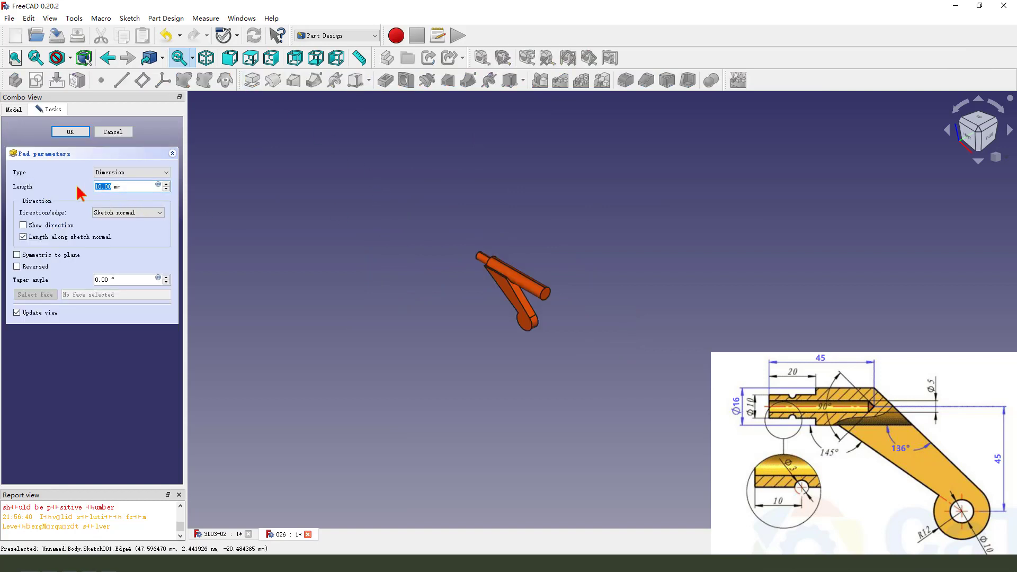
pyautogui.click(17, 254)
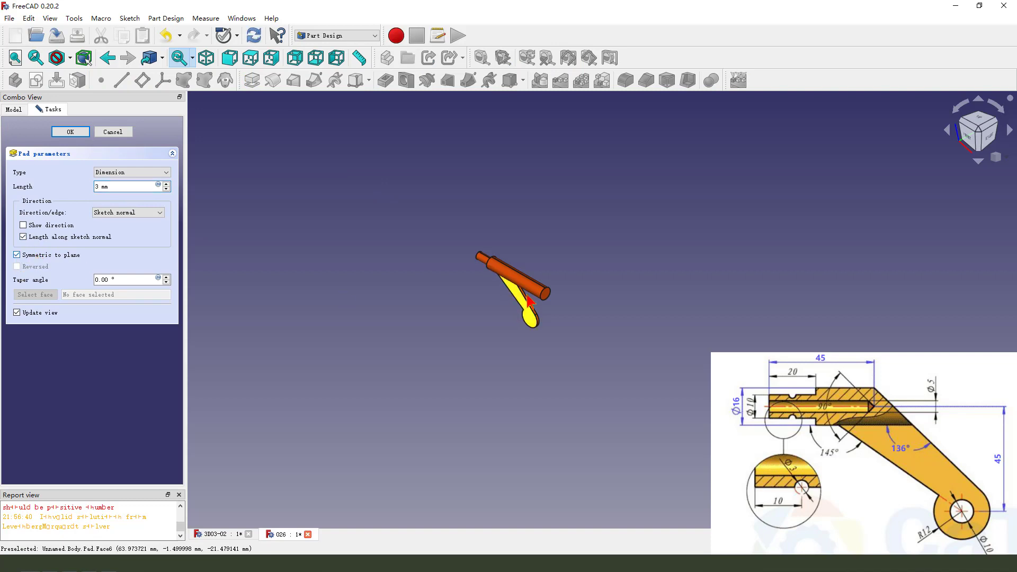
pyautogui.scroll(3, 588, 238)
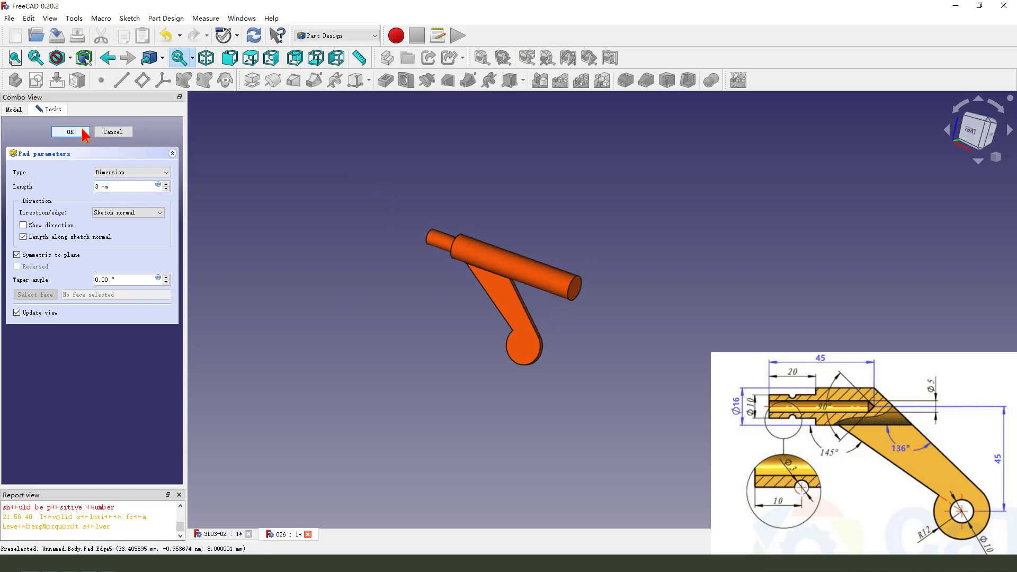
pyautogui.click(70, 131)
pyautogui.moveTo(597, 292); pyautogui.dragTo(609, 325, button='middle')
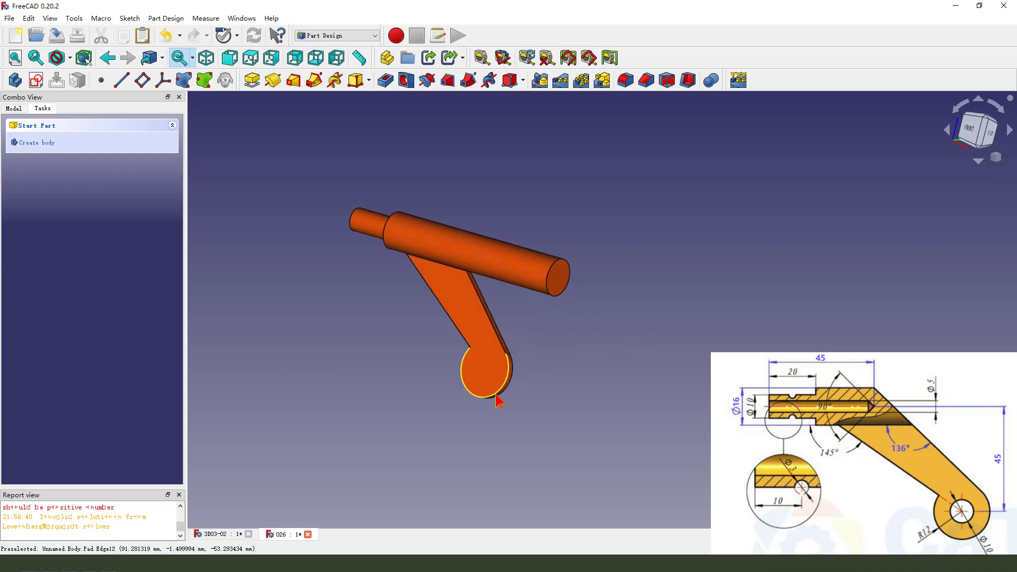
# Step: Reopen the arm sketch and draw a circle concentric with the round tip
pyautogui.click(14, 108)
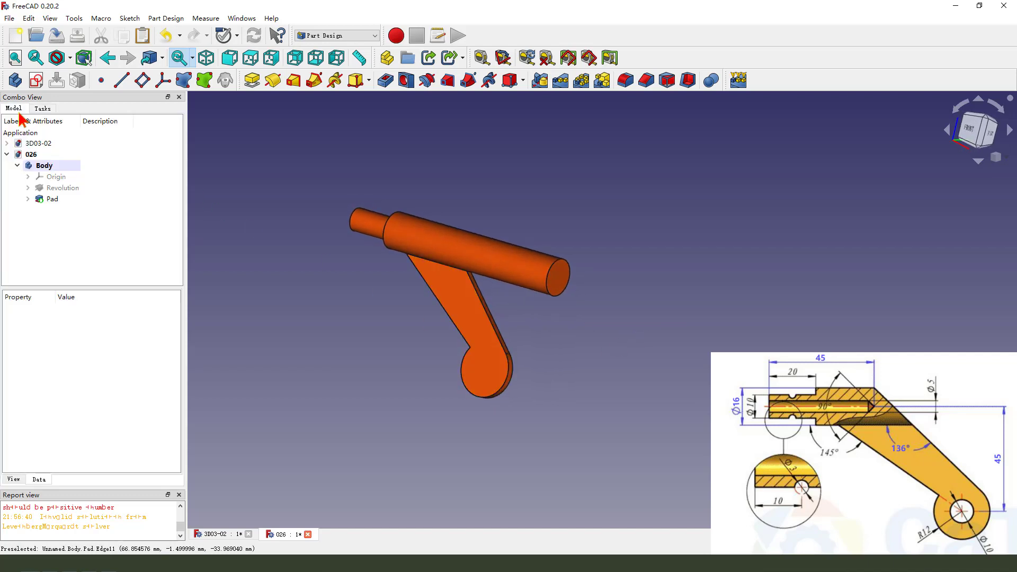
pyautogui.click(28, 199)
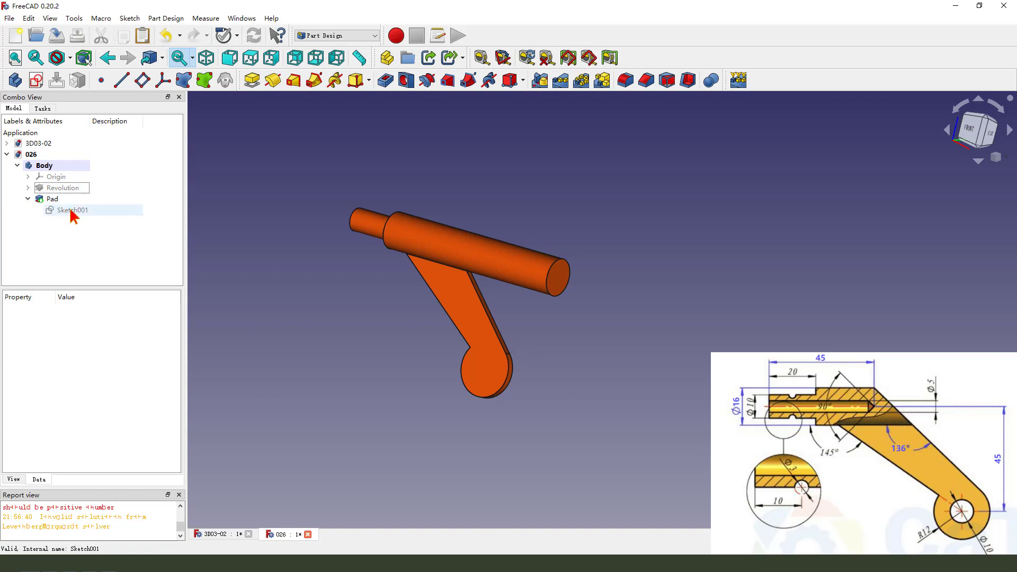
pyautogui.doubleClick(70, 209)
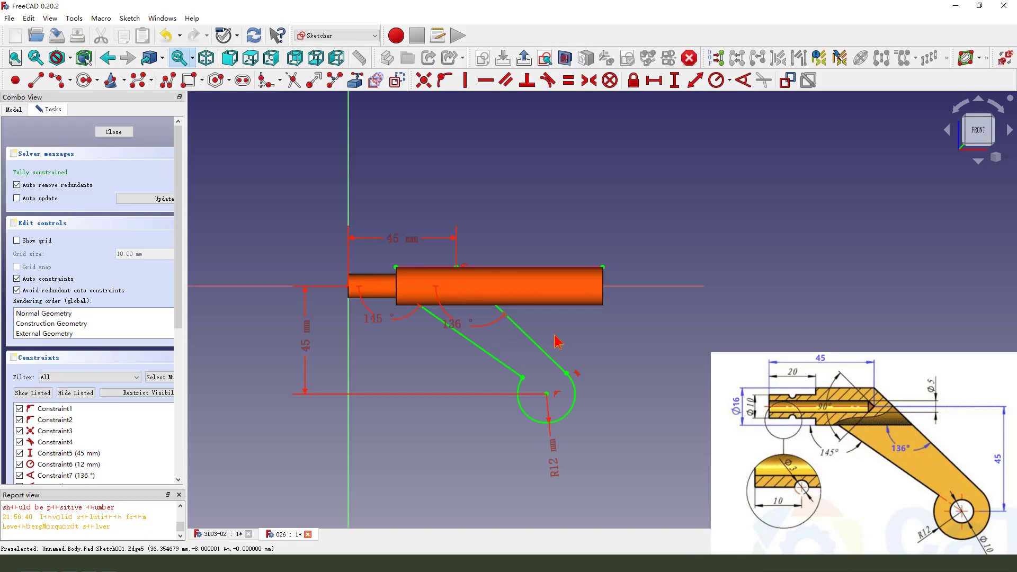
pyautogui.click(84, 80)
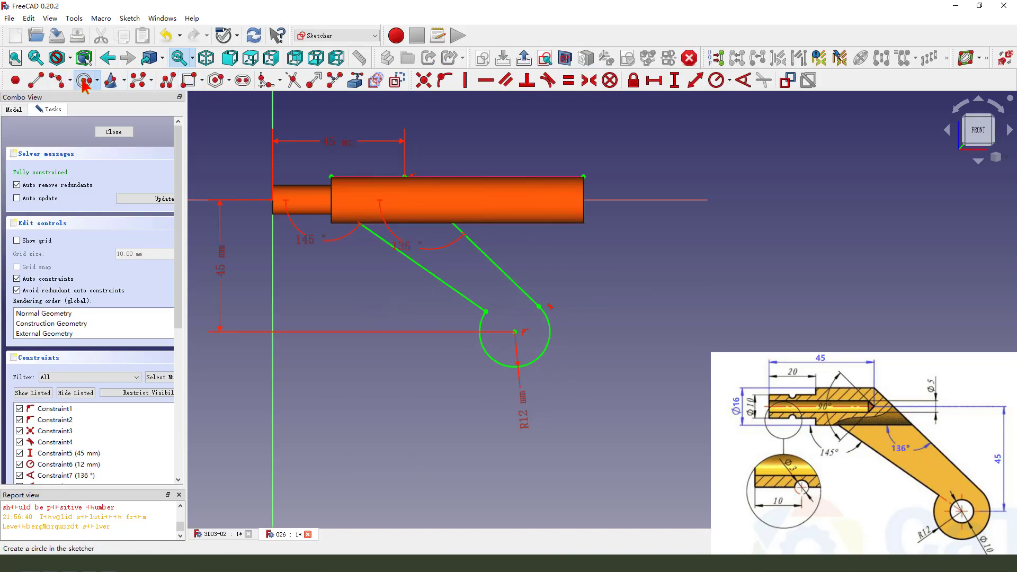
pyautogui.click(515, 332)
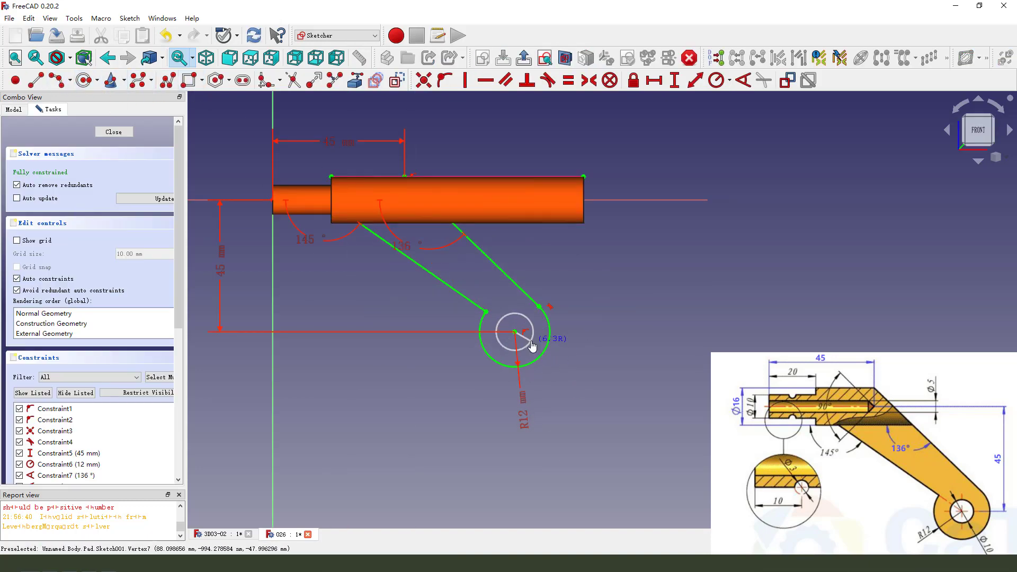
pyautogui.click(529, 328)
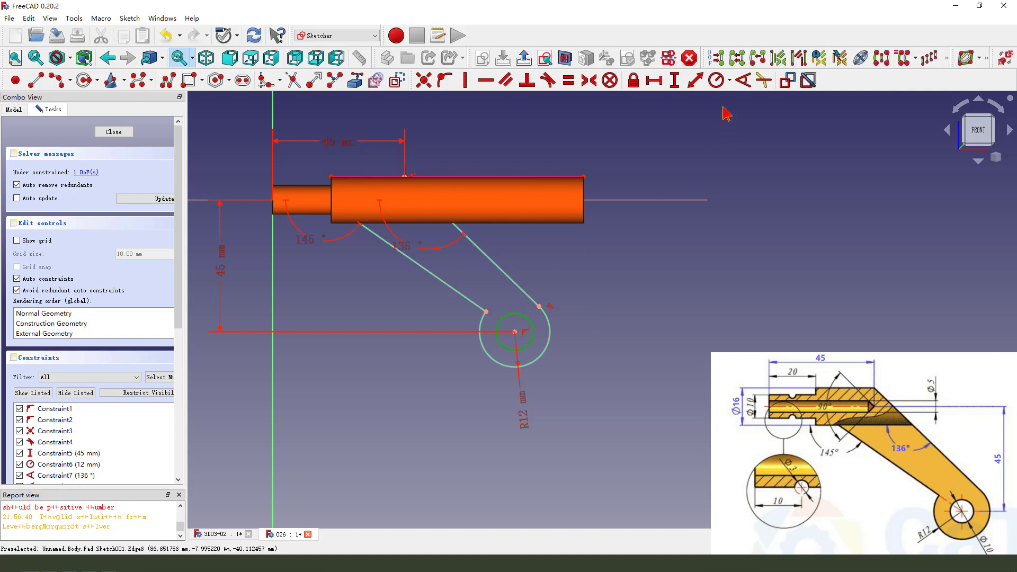
# Step: Constrain the inner circle's radius to 5 mm, correcting it from 10, and close the sketch
pyautogui.click(716, 80)
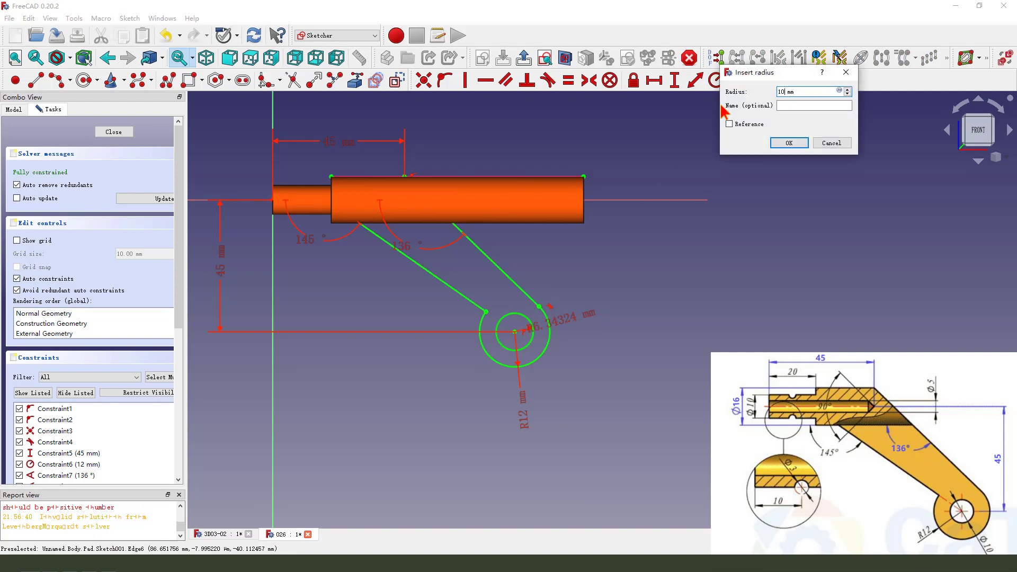
pyautogui.write('10')
pyautogui.press('Return')
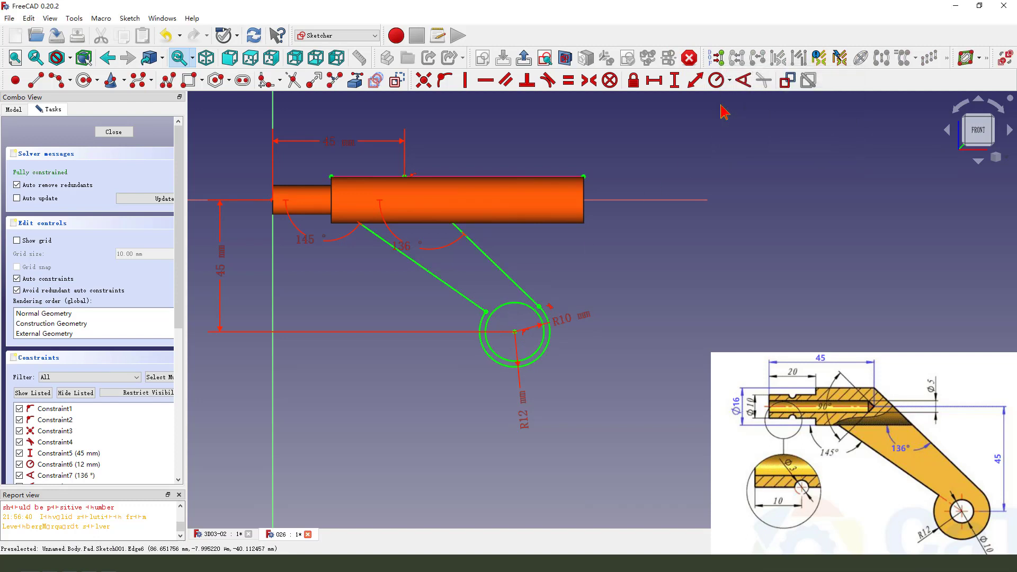
pyautogui.doubleClick(577, 328)
pyautogui.write('5')
pyautogui.press('Return')
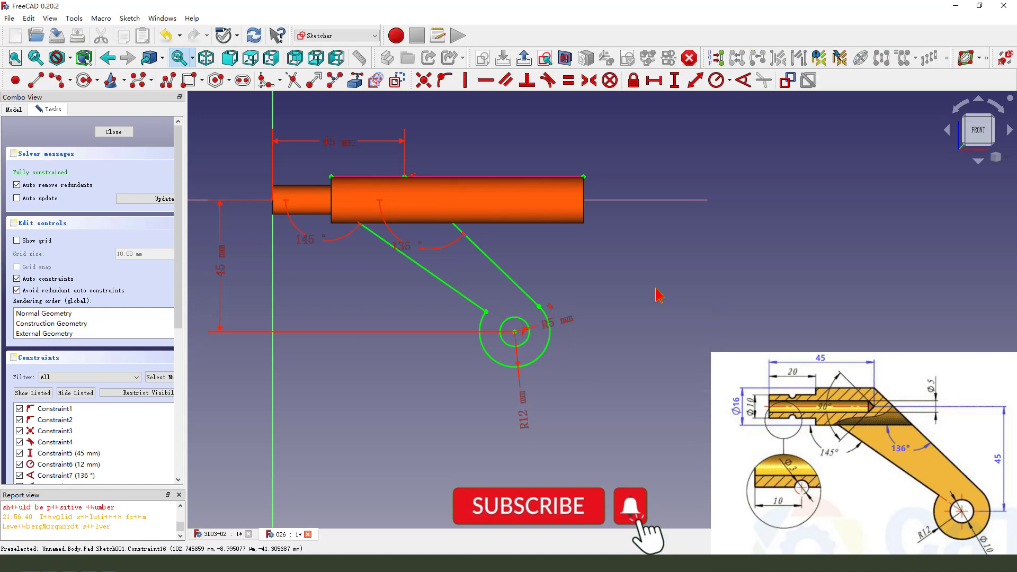
pyautogui.click(120, 133)
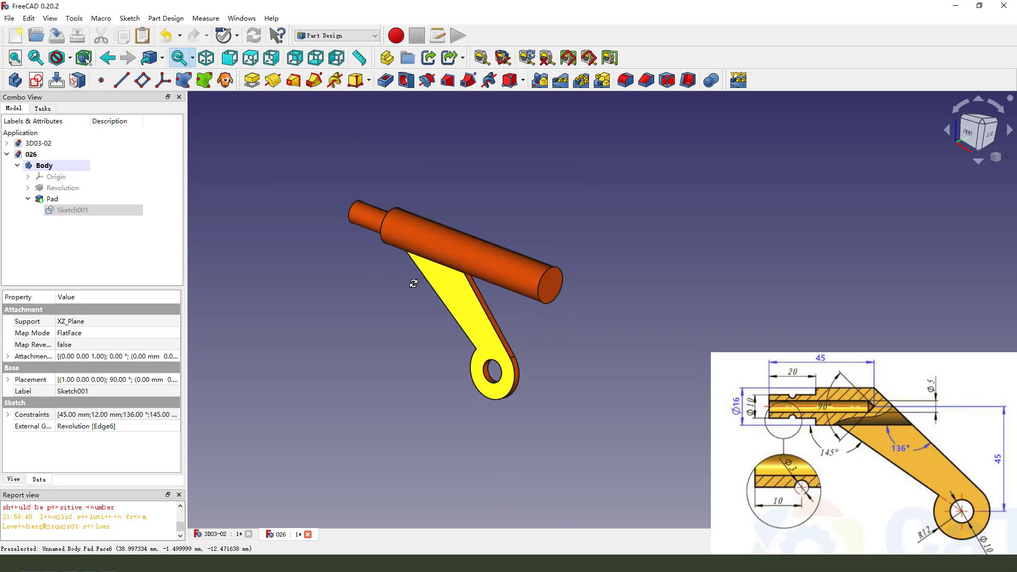
# Step: Pocket the shaft's large cylinder Up to face, cutting to the arm's slanted face
pyautogui.click(551, 286)
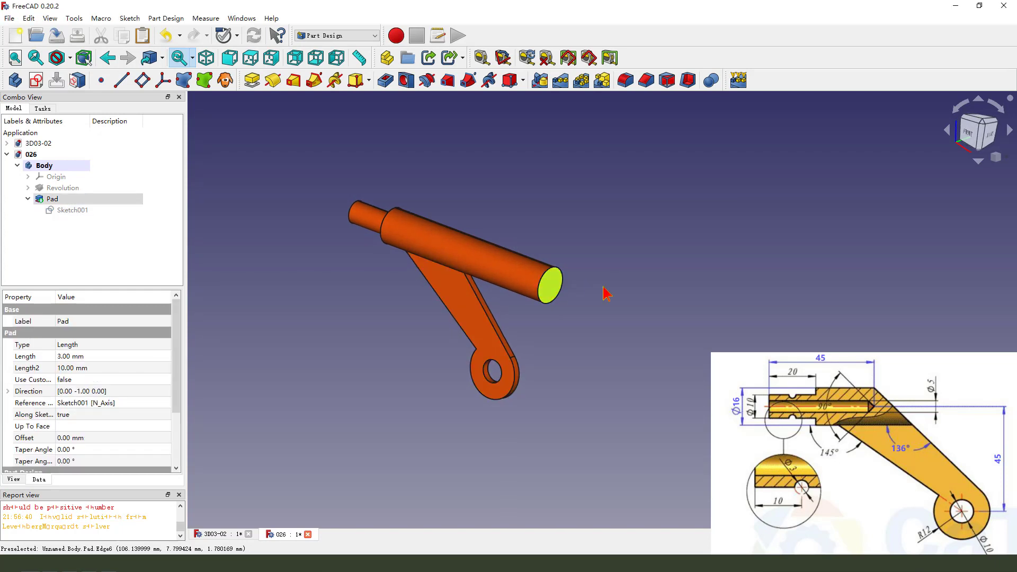
pyautogui.click(385, 80)
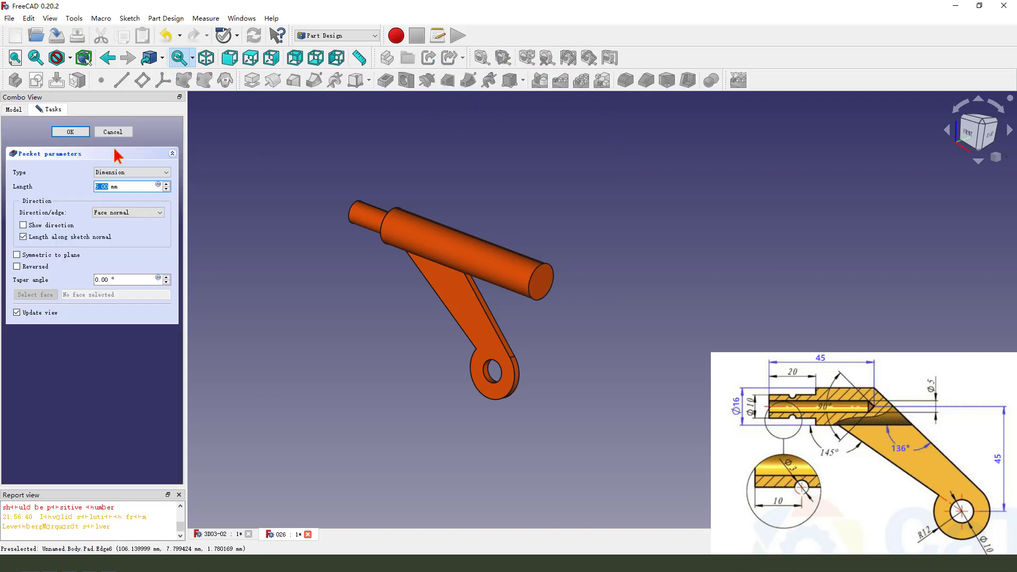
pyautogui.click(129, 173)
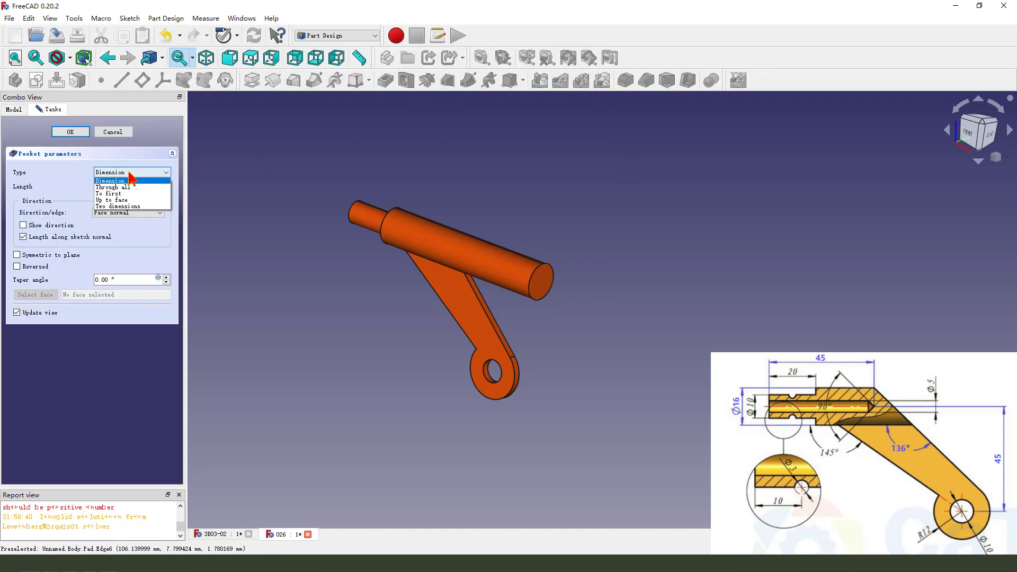
pyautogui.click(127, 201)
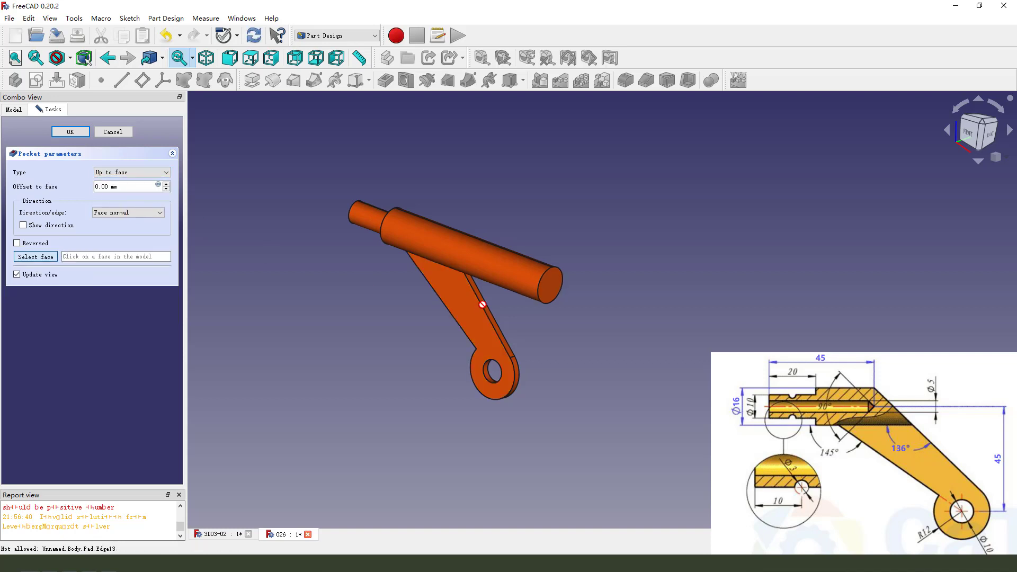
pyautogui.scroll(2, 513, 334)
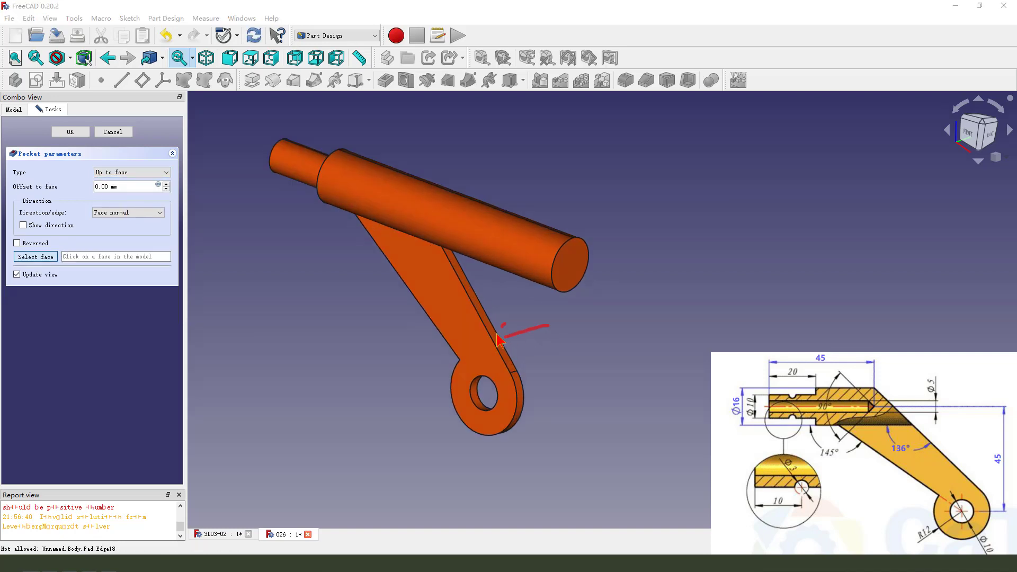
pyautogui.click(485, 290)
pyautogui.scroll(-3, 509, 302)
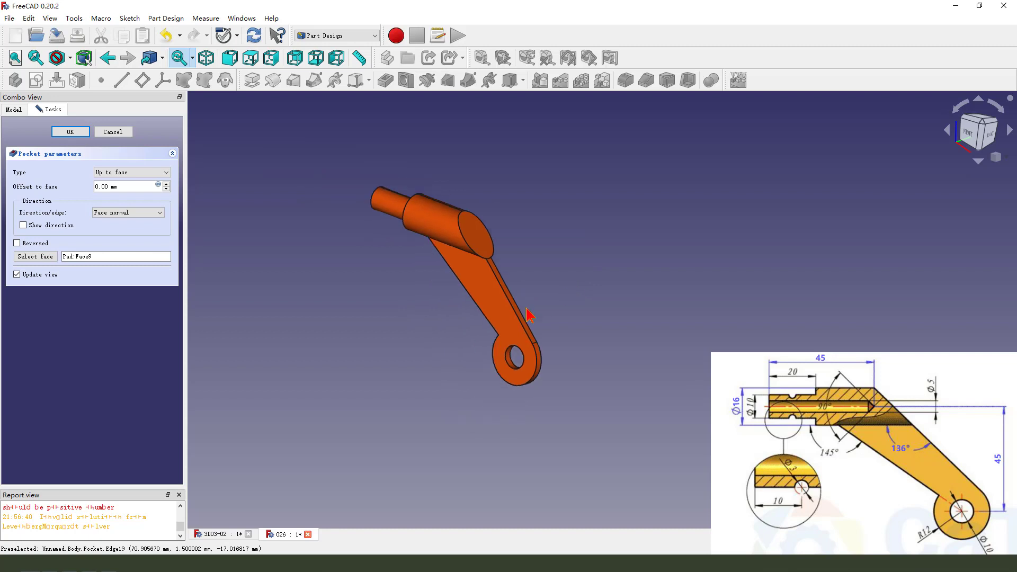
pyautogui.click(70, 133)
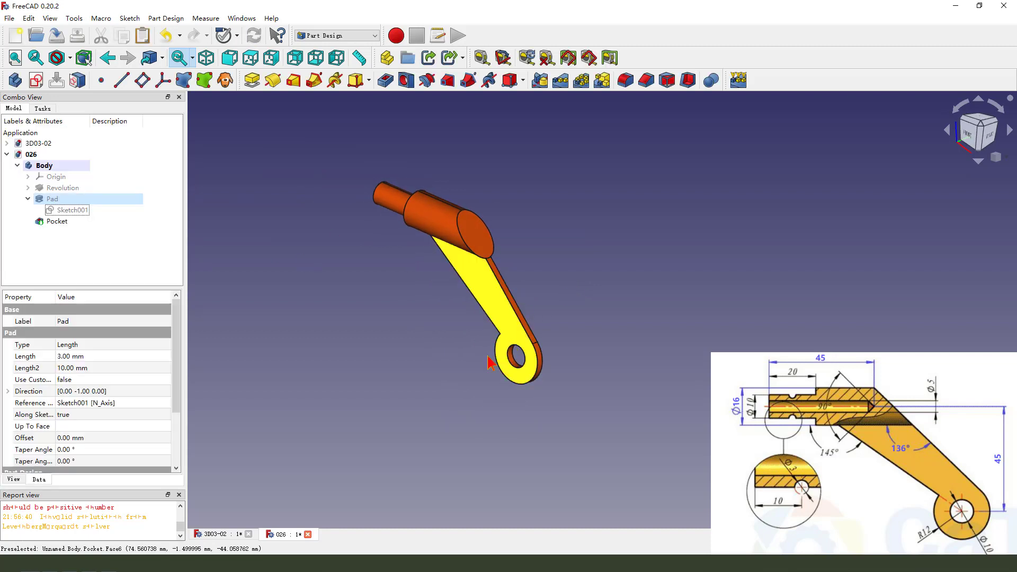
pyautogui.press('1')
pyautogui.scroll(2, 496, 302)
pyautogui.scroll(2, 493, 295)
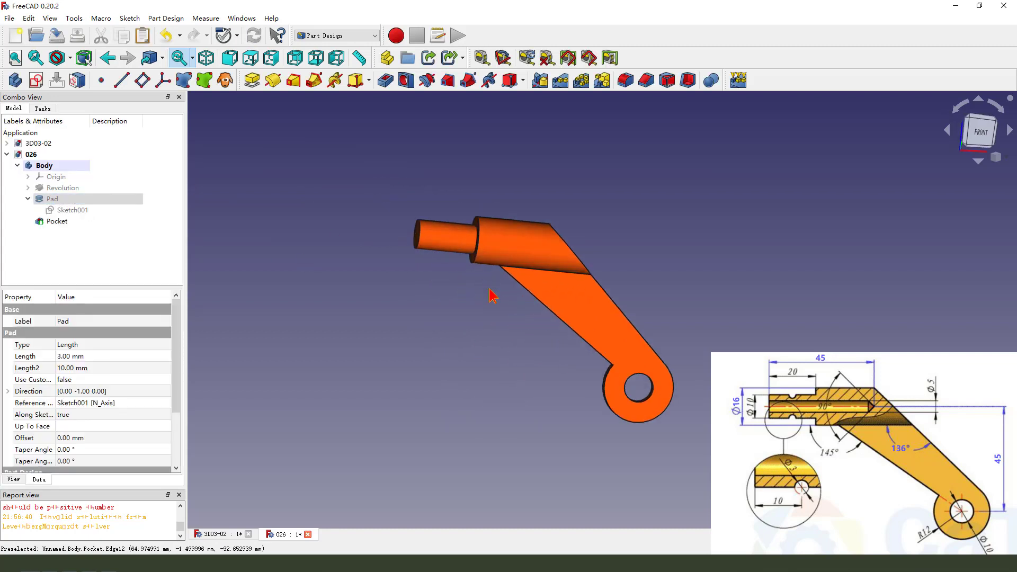
# Step: Add an empty Sketch002 and bring up its context actions
pyautogui.click(36, 81)
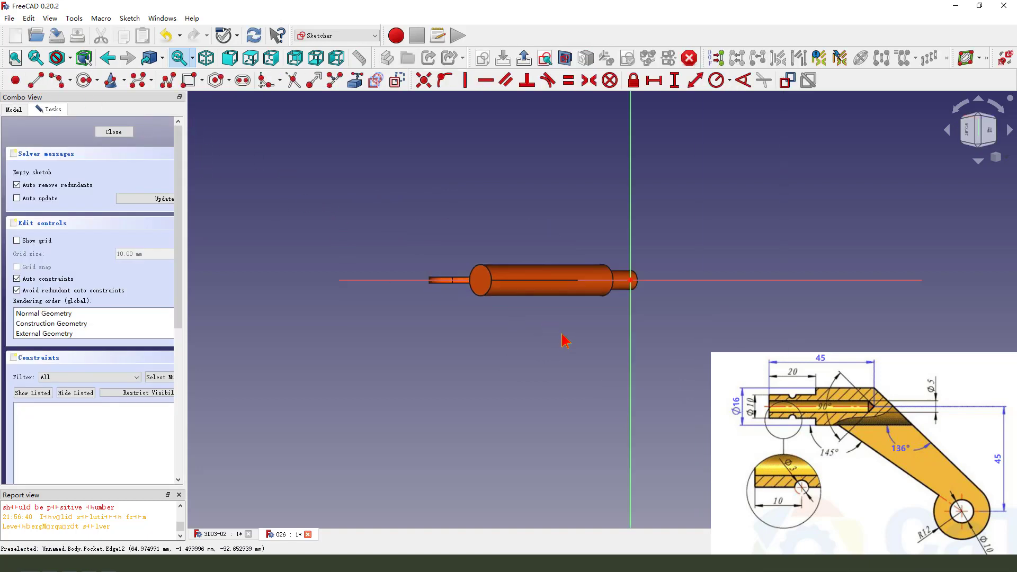
pyautogui.click(105, 132)
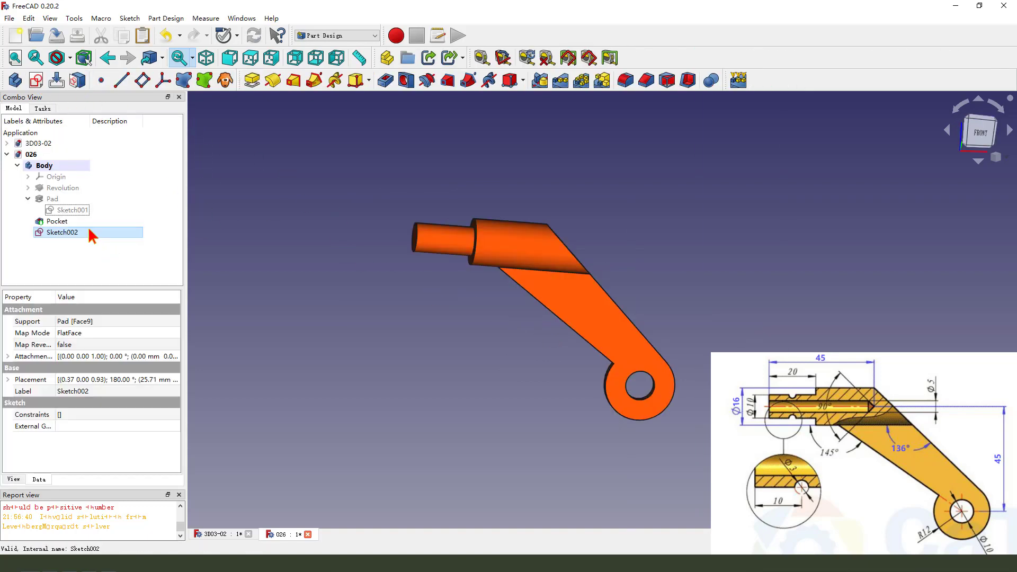
pyautogui.rightClick(90, 232)
# Step: Replace the empty Sketch002 with an XZ_Plane sketch referencing part edges, hiding the Pocket
pyautogui.click(134, 354)
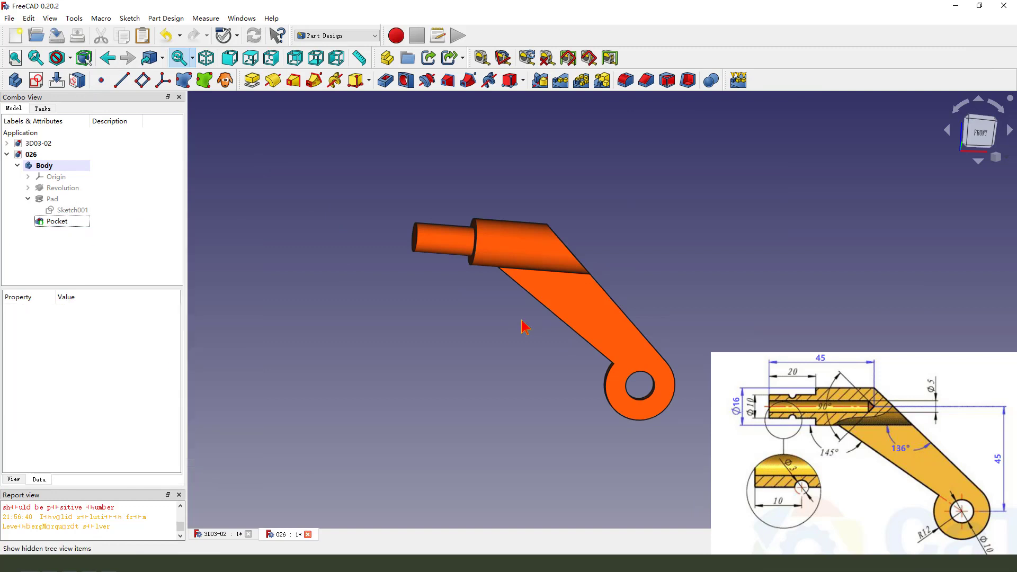
pyautogui.click(36, 80)
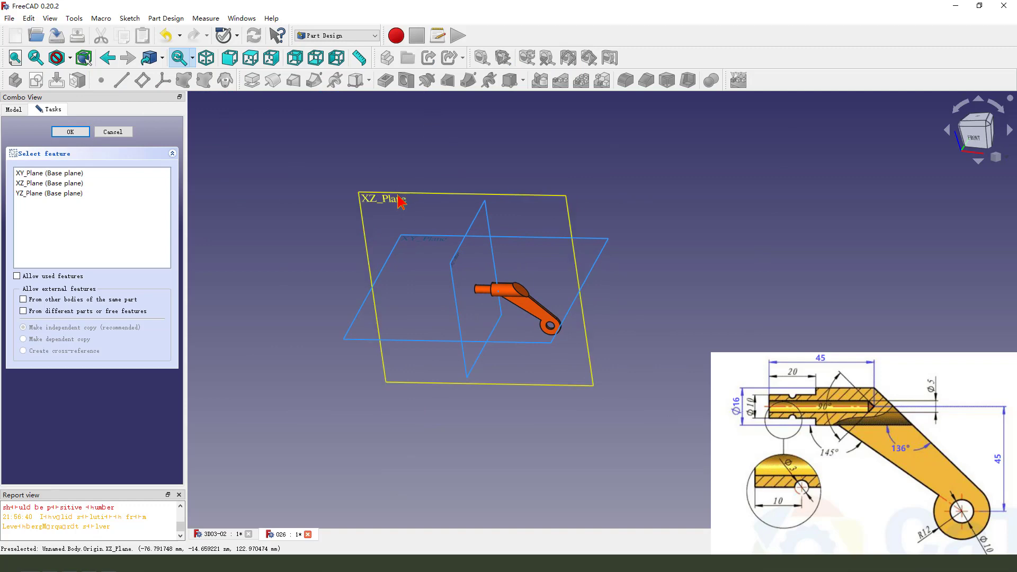
pyautogui.click(406, 204)
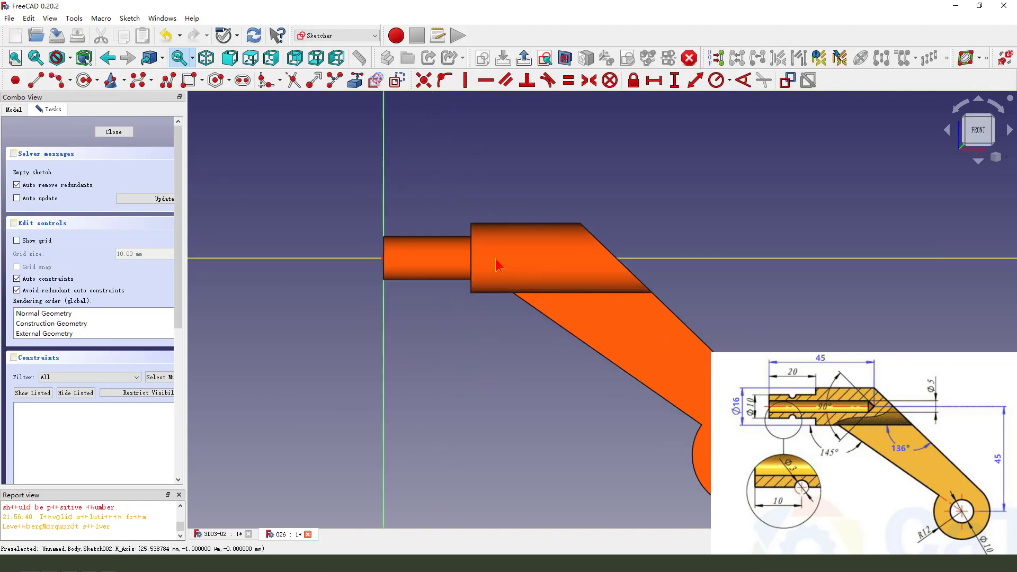
pyautogui.click(354, 80)
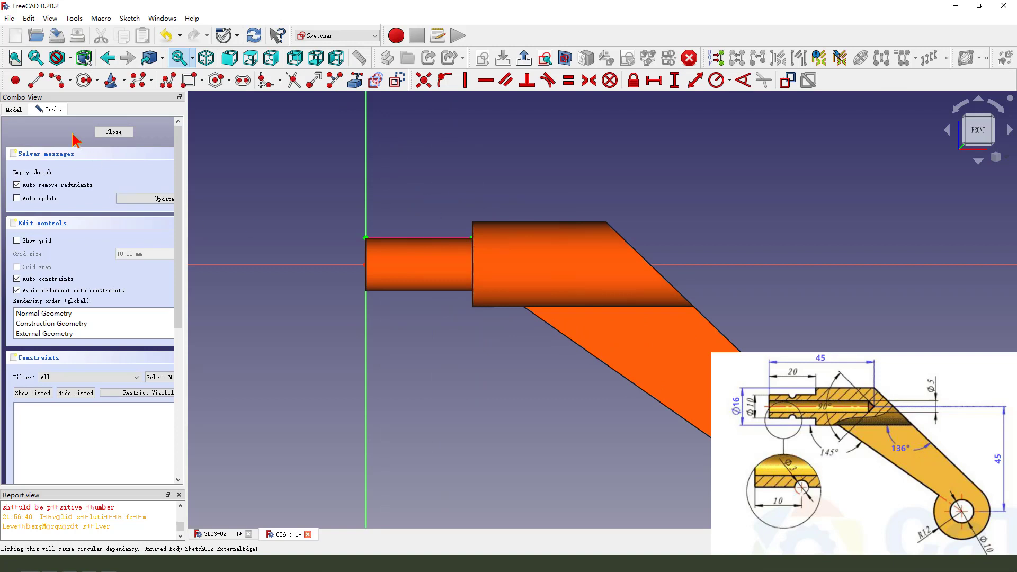
pyautogui.click(15, 110)
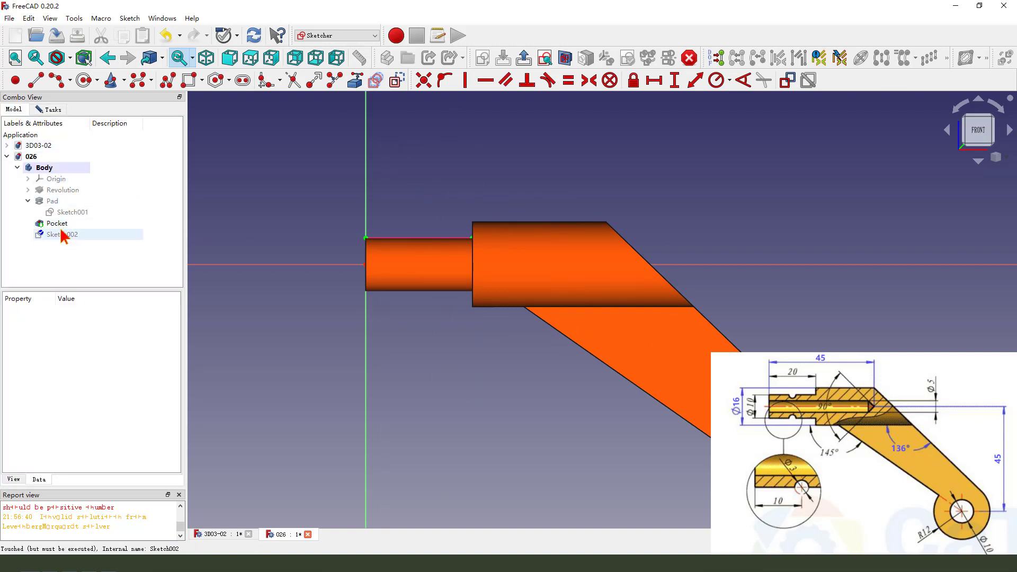
pyautogui.click(58, 223)
pyautogui.press('space')
# Step: Draw a circle on the reference line and constrain its diameter to 3 mm
pyautogui.click(84, 81)
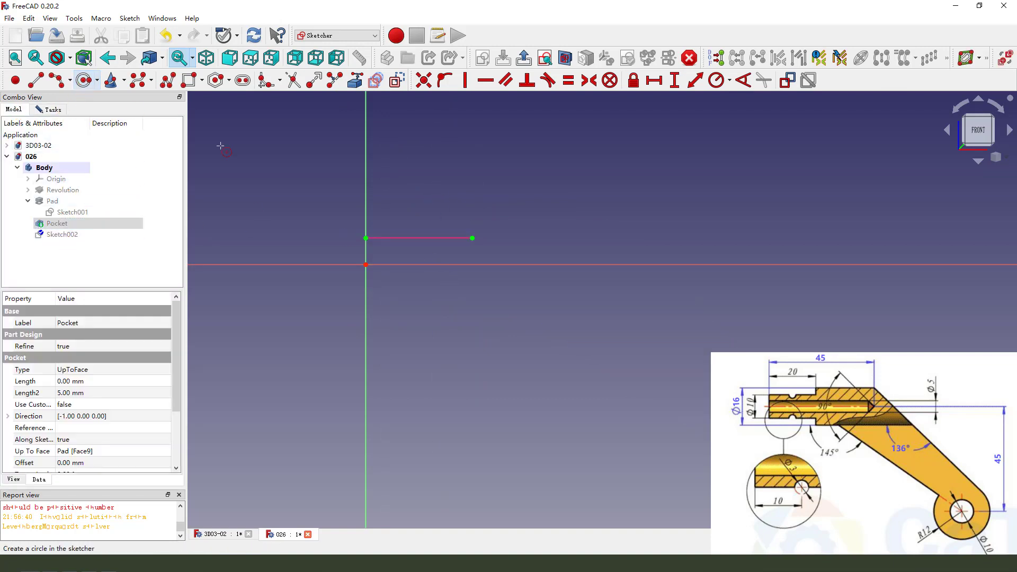
pyautogui.scroll(2, 391, 249)
pyautogui.click(414, 228)
pyautogui.click(436, 228)
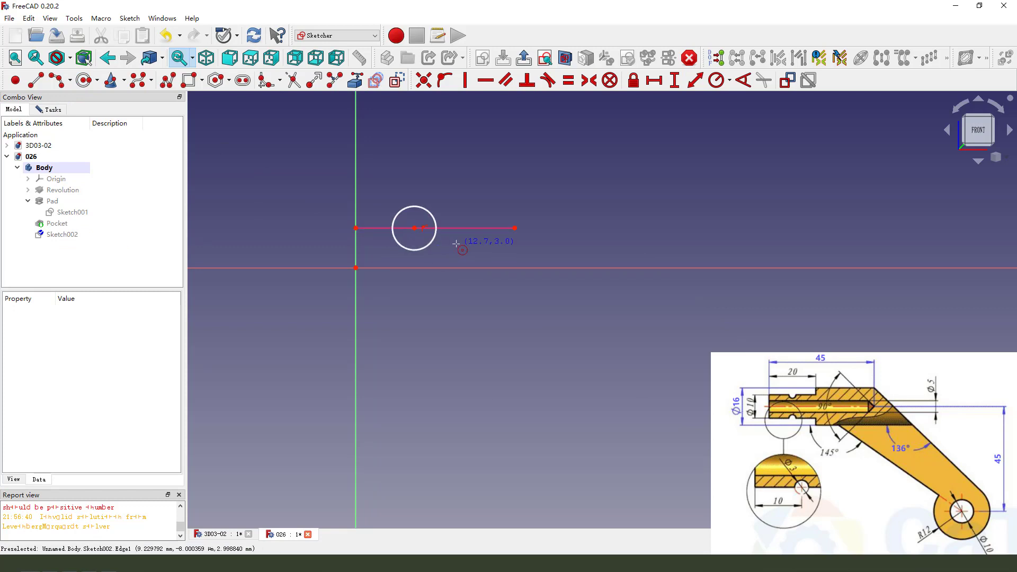
pyautogui.click(436, 220)
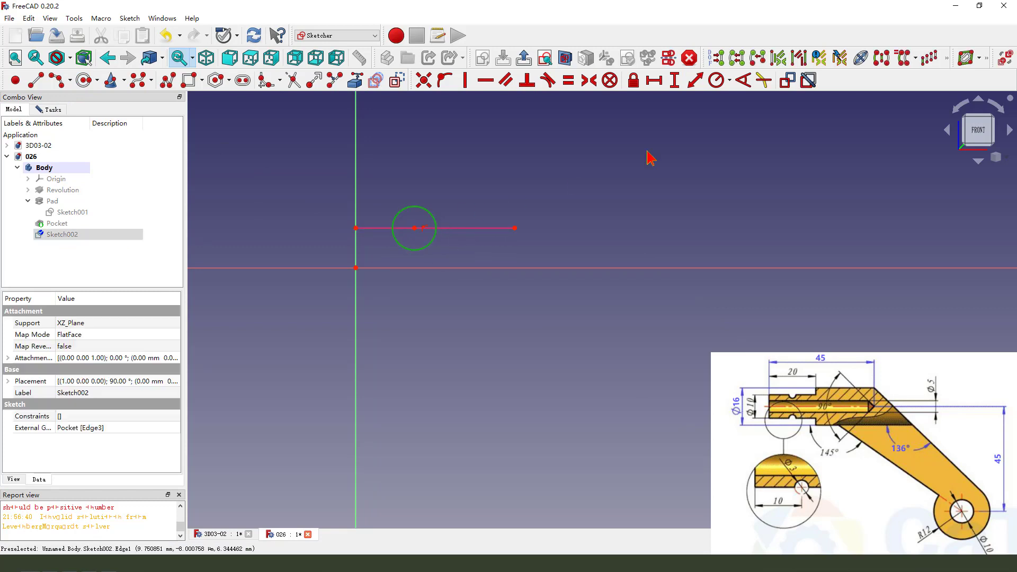
pyautogui.click(730, 82)
pyautogui.click(733, 107)
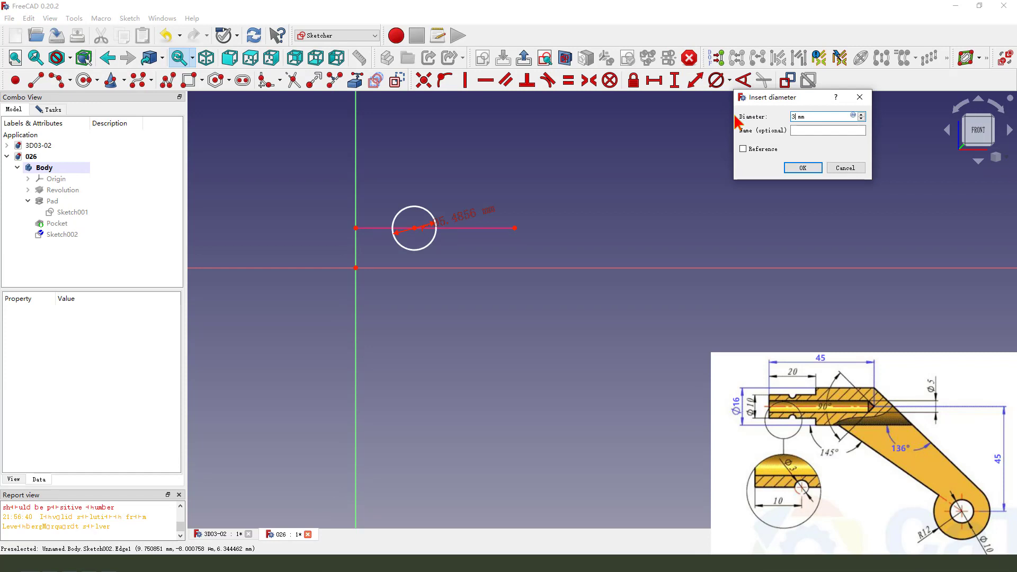
pyautogui.press('Return')
# Step: Fix the circle centre 10 mm horizontally from the line endpoint on the vertical axis
pyautogui.scroll(1, 381, 254)
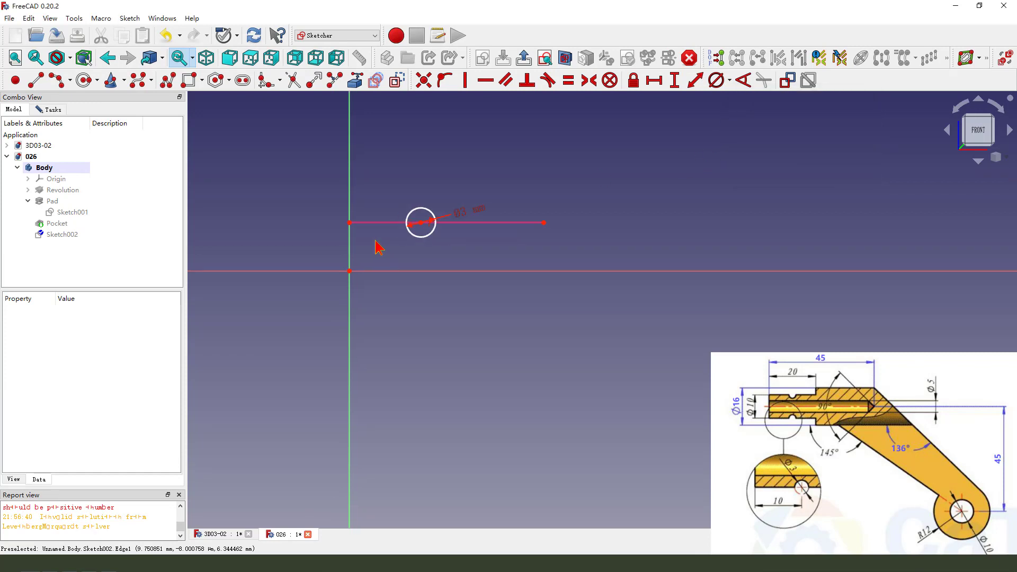
pyautogui.click(349, 223)
pyautogui.click(420, 223)
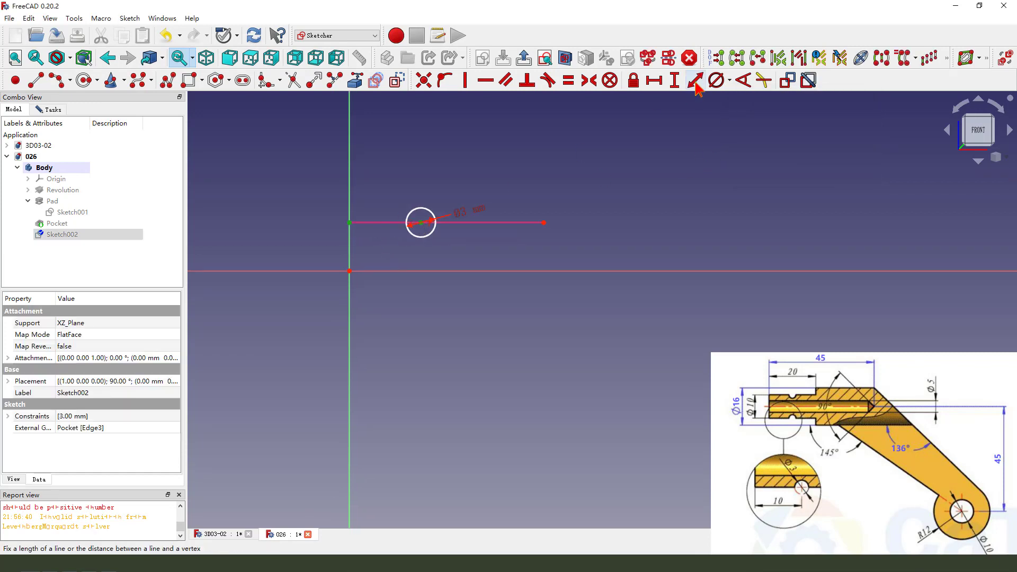
pyautogui.click(655, 80)
pyautogui.write('10')
pyautogui.press('Return')
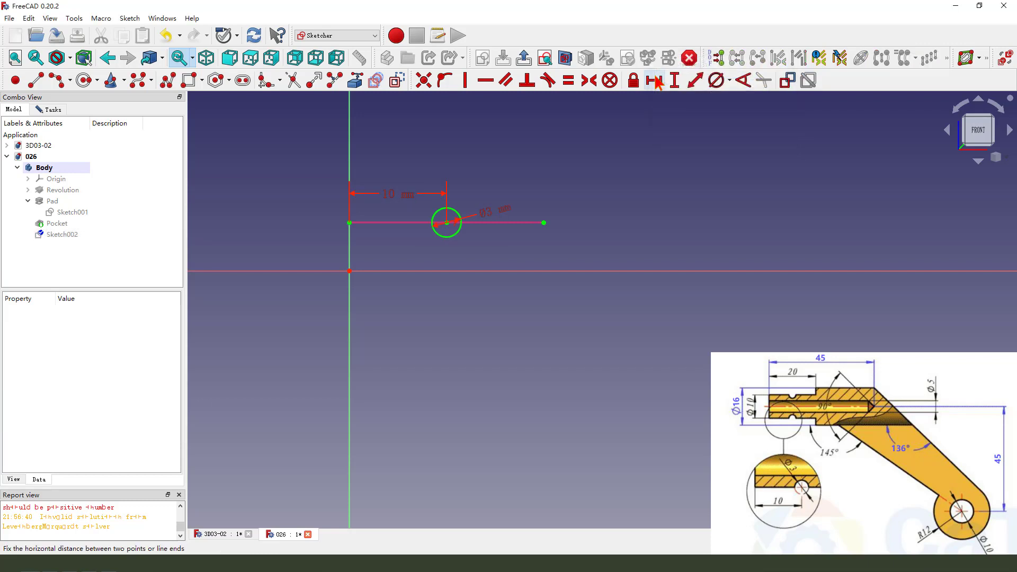
# Step: Groove the circle sketch 360° around the base X axis, notching a ring into the shaft neck
pyautogui.click(524, 58)
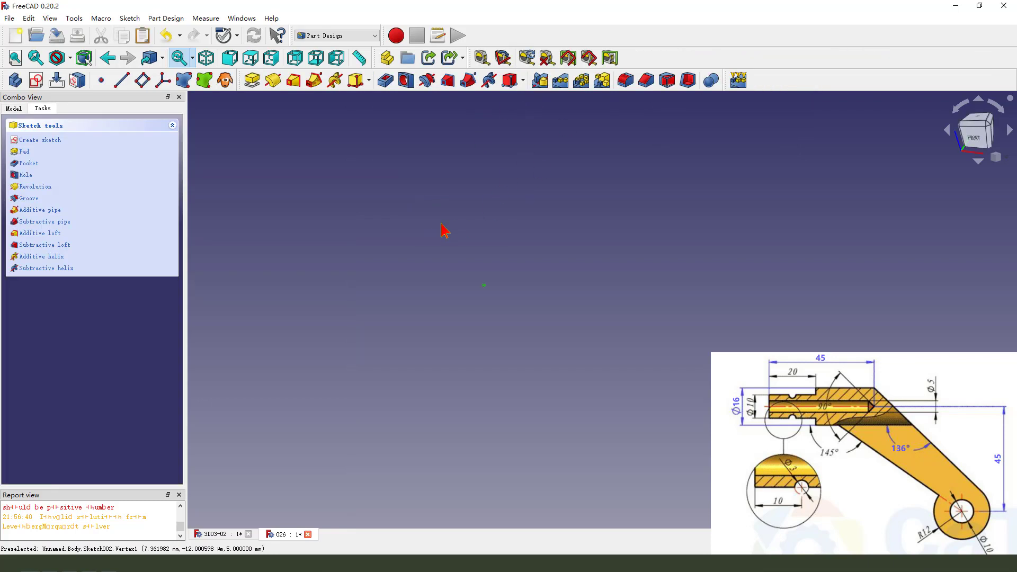
pyautogui.click(273, 80)
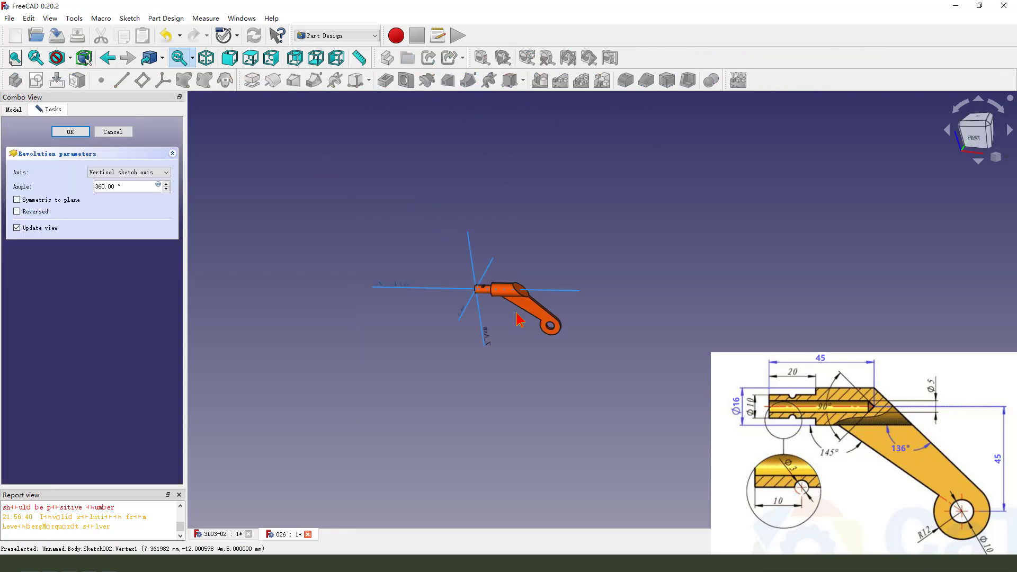
pyautogui.scroll(3, 503, 260)
pyautogui.click(143, 178)
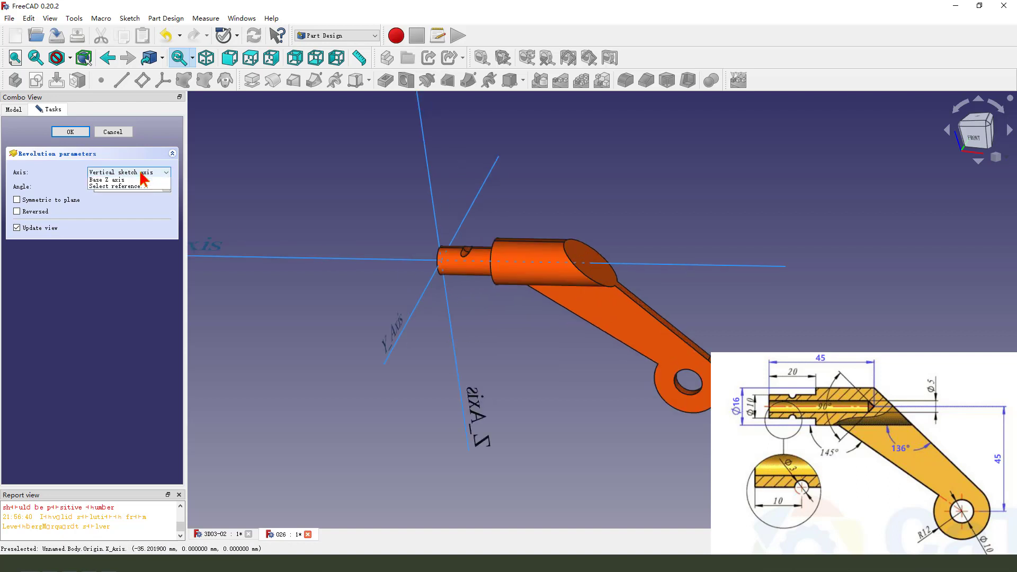
pyautogui.click(141, 187)
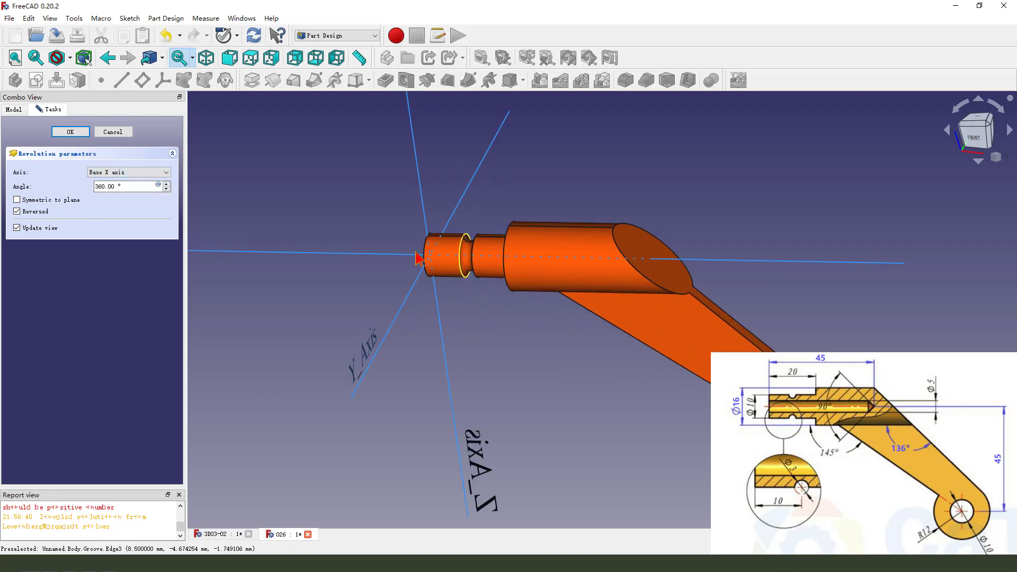
pyautogui.click(71, 131)
pyautogui.moveTo(371, 268); pyautogui.dragTo(477, 284, button='middle')
pyautogui.scroll(5, 479, 276)
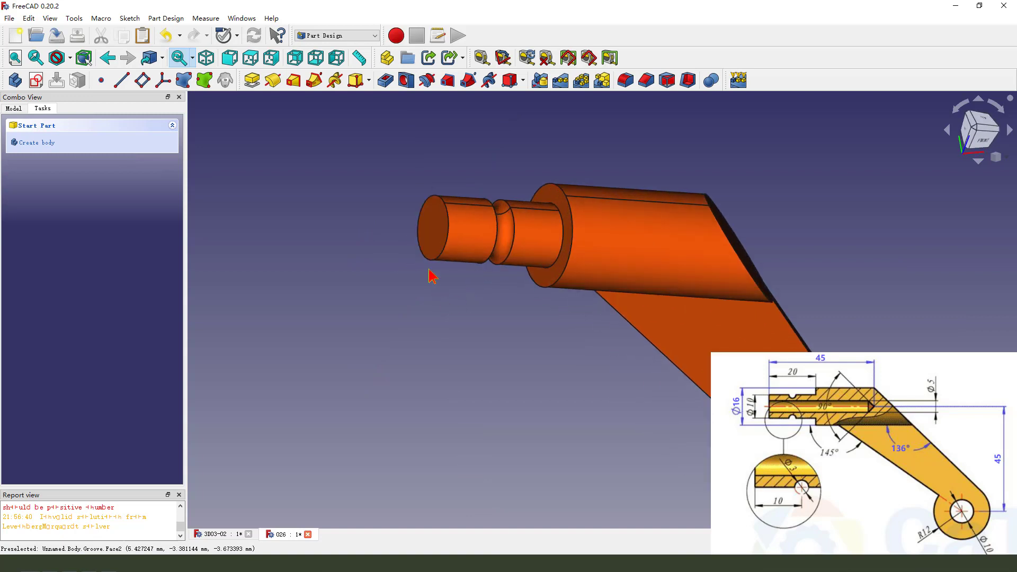
# Step: Create a sketch on the shaft's small end face with a circle centred at the origin
pyautogui.click(435, 227)
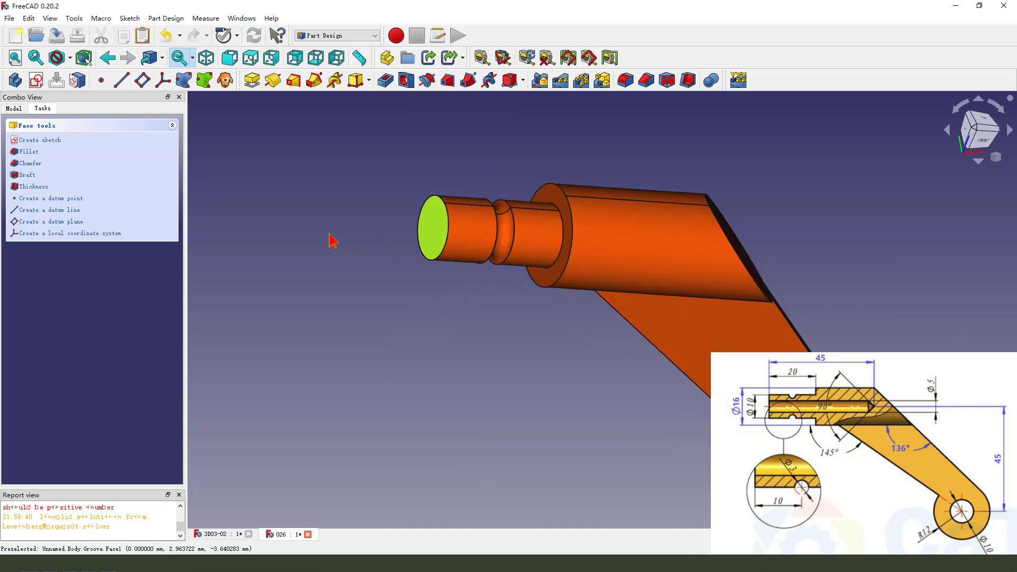
pyautogui.click(36, 81)
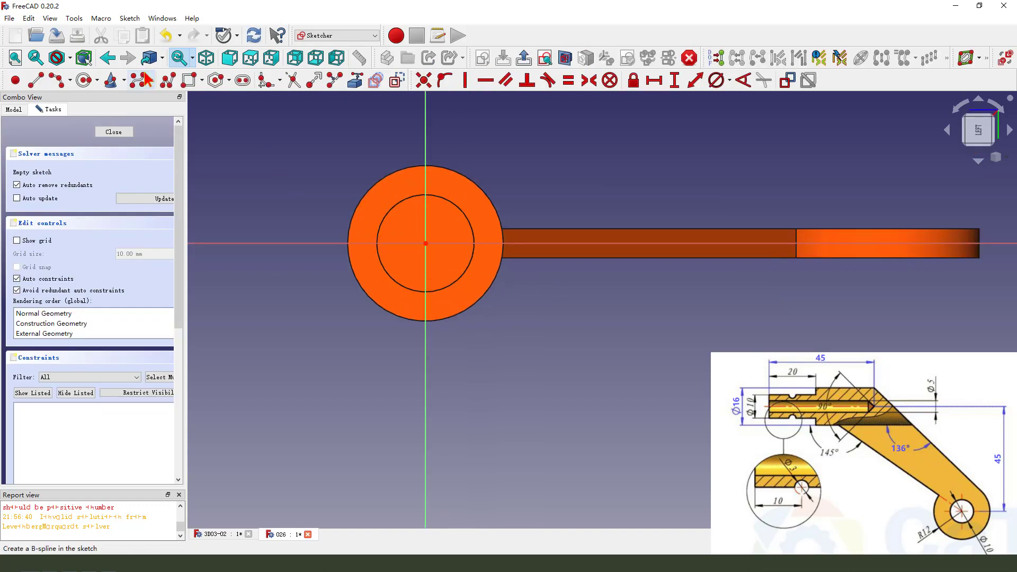
pyautogui.click(83, 80)
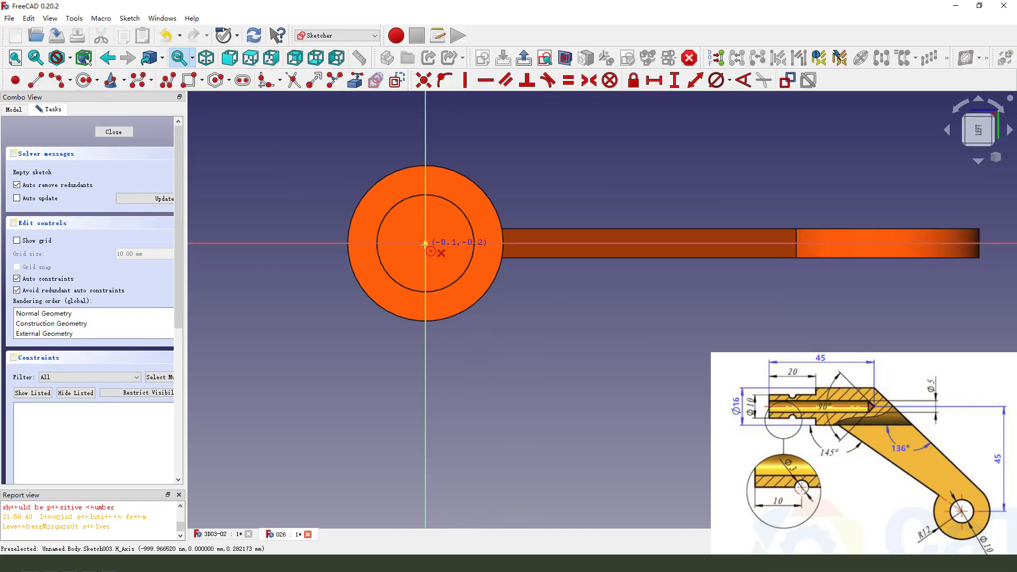
pyautogui.click(425, 243)
pyautogui.click(432, 231)
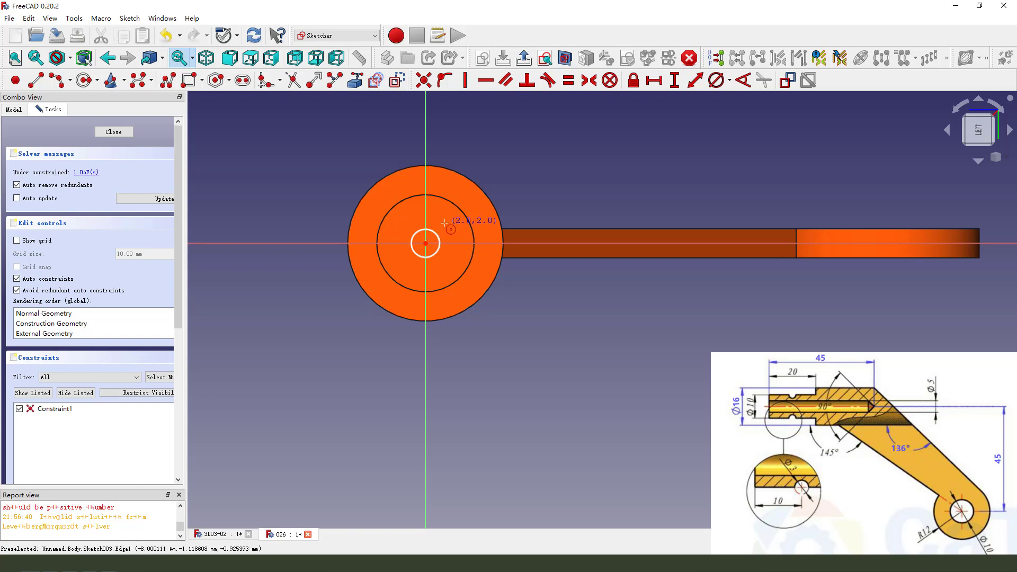
pyautogui.click(113, 131)
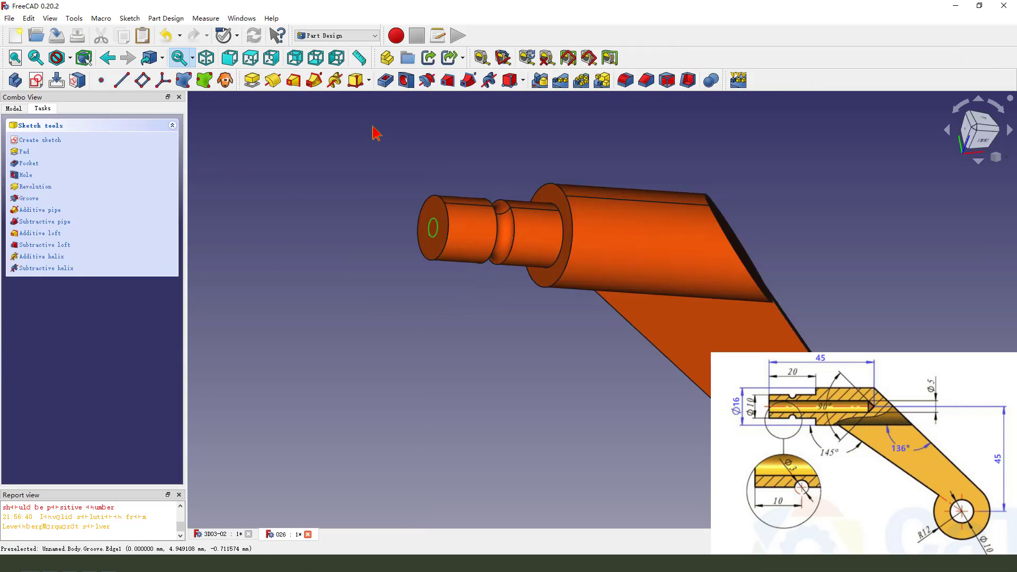
# Step: Make a Hole from the circle sketch: 5 mm diameter, 42.5 mm (45−2.5) deep, 90° drill point
pyautogui.click(406, 80)
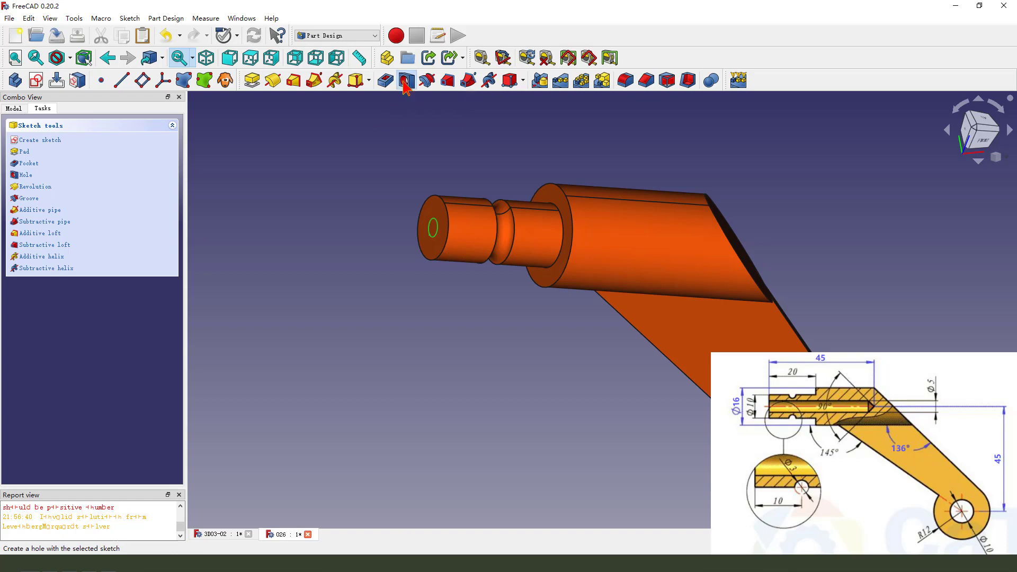
pyautogui.moveTo(473, 250)
pyautogui.mouseDown(button='middle')
pyautogui.moveTo(455, 277)
pyautogui.moveTo(356, 286)
pyautogui.mouseUp(button='middle')
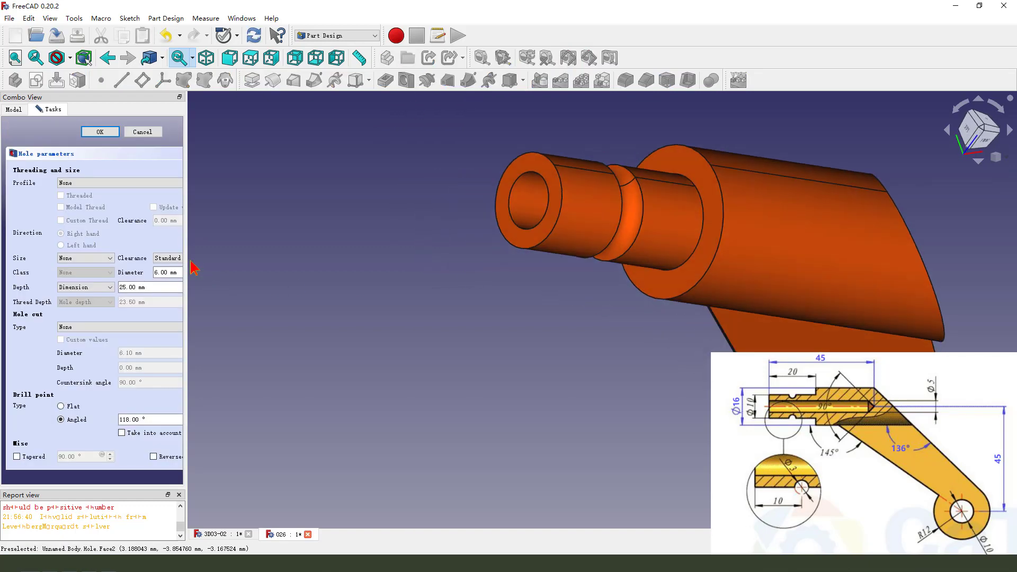
pyautogui.moveTo(187, 253); pyautogui.dragTo(266, 257)
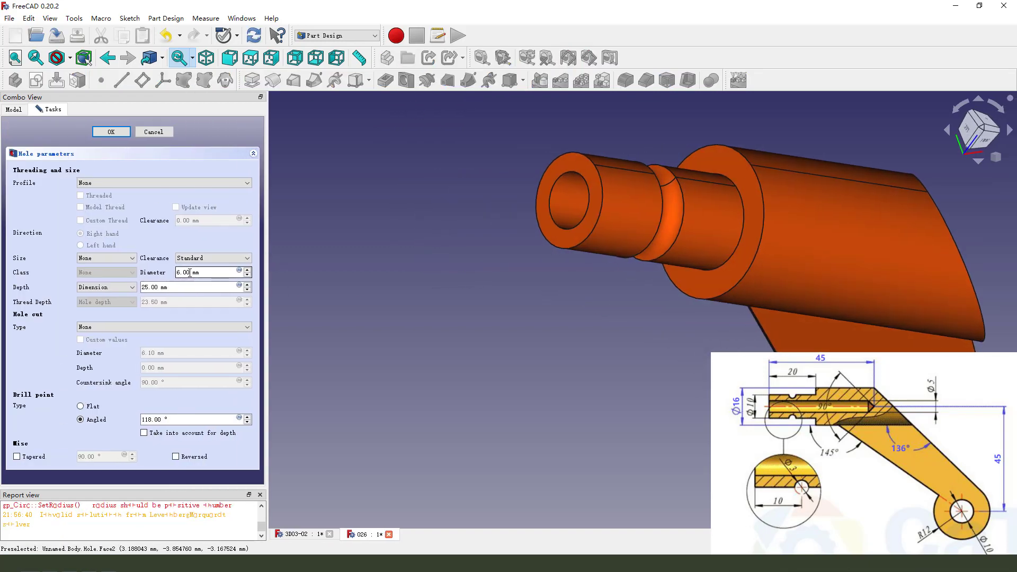
pyautogui.moveTo(191, 273); pyautogui.dragTo(177, 274)
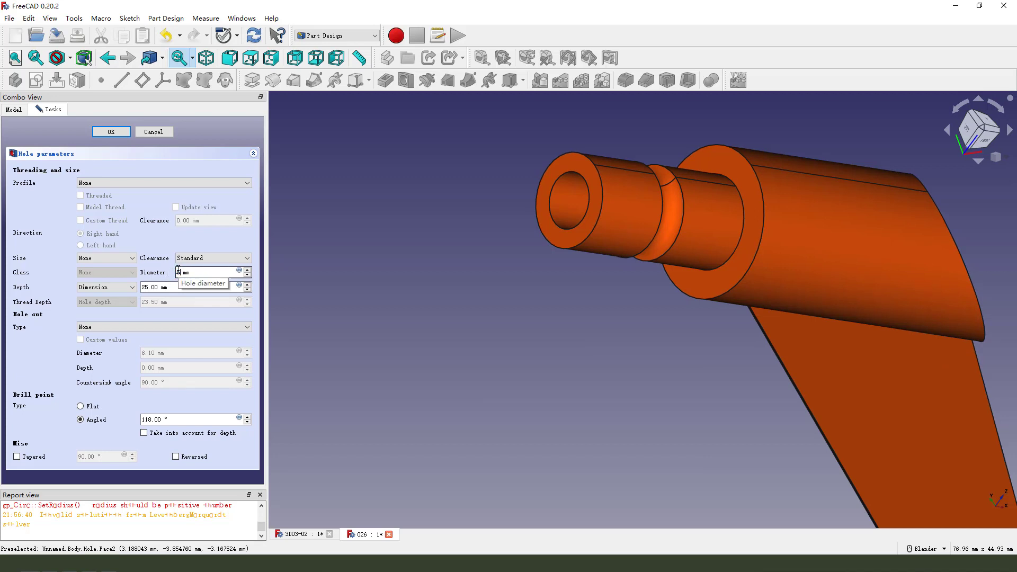
pyautogui.click(156, 287)
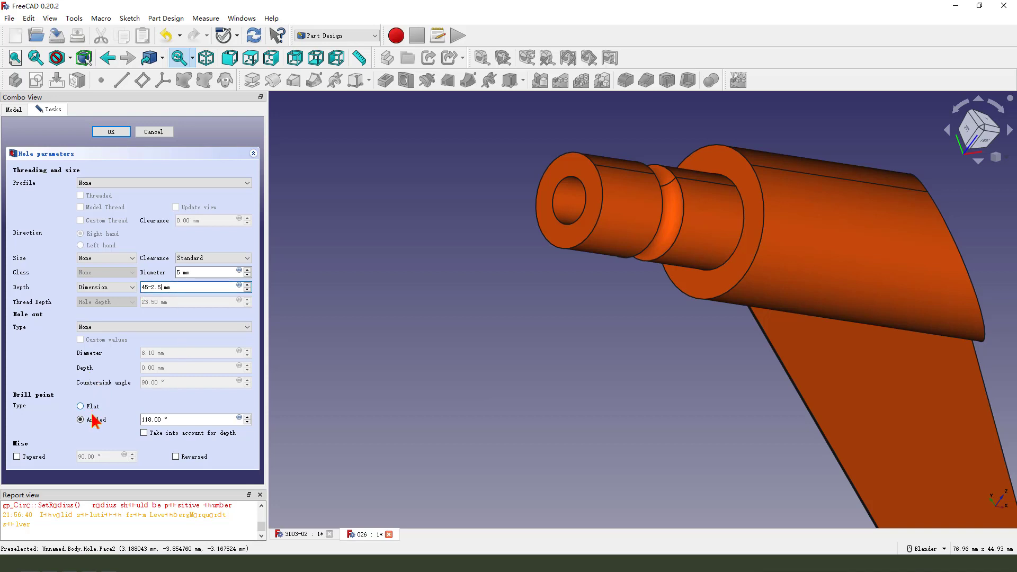
pyautogui.press('Tab')
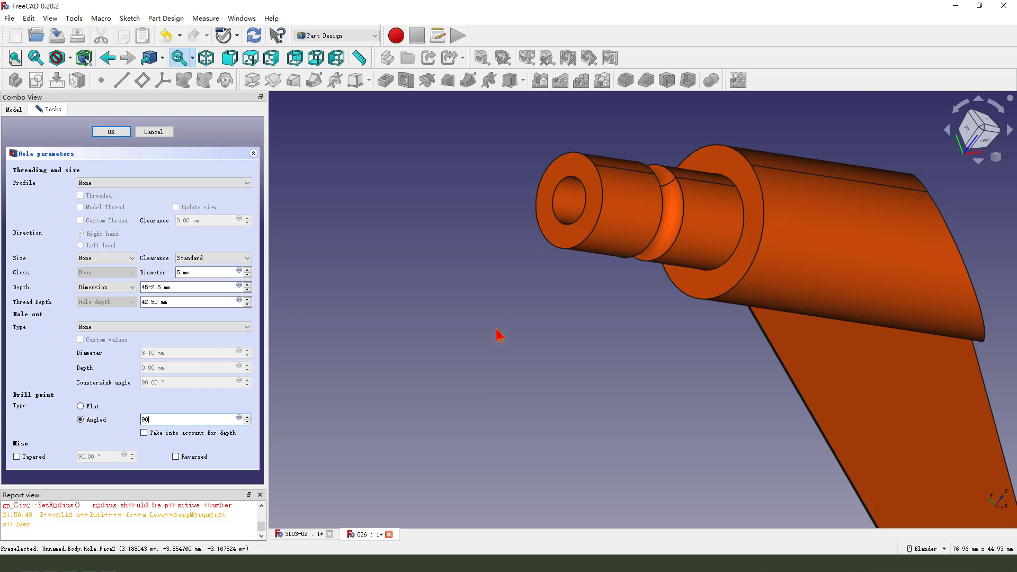
pyautogui.scroll(-5, 503, 326)
pyautogui.click(108, 132)
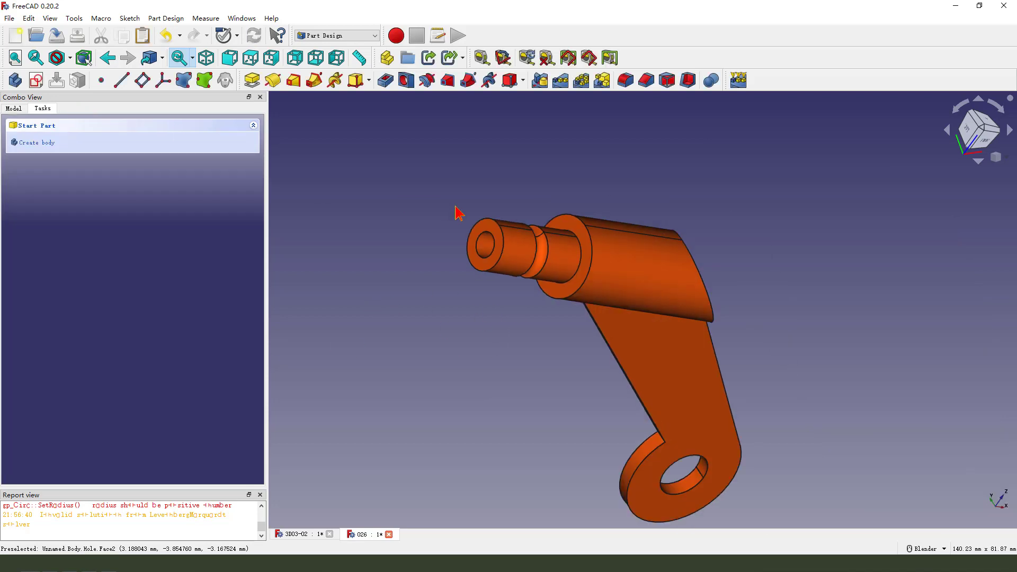
# Step: Switch the lever to wireframe display and orbit to inspect it along the hole axis
pyautogui.moveTo(457, 211); pyautogui.dragTo(482, 279, button='middle')
pyautogui.scroll(-5, 461, 246)
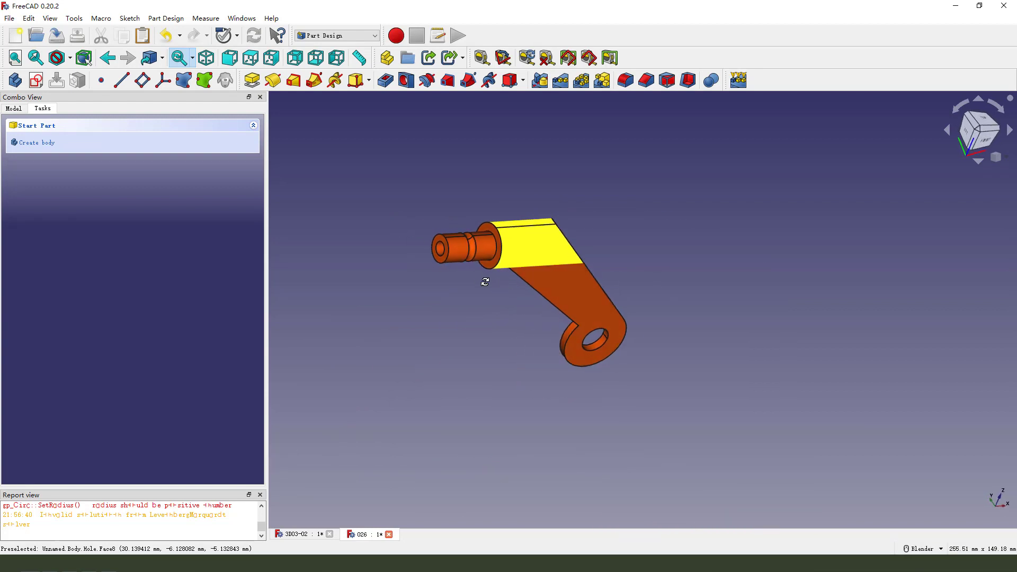
pyautogui.click(70, 58)
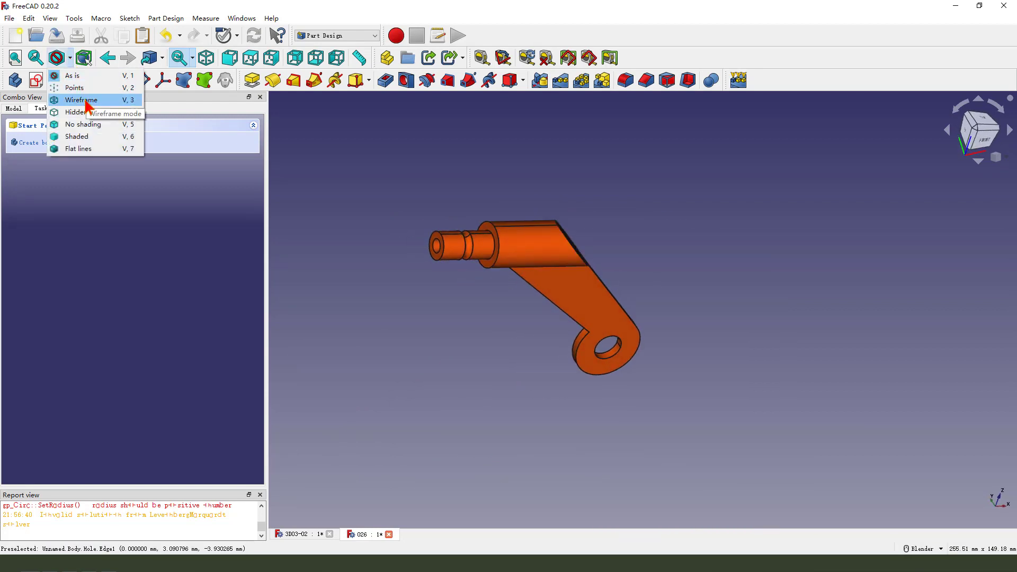
pyautogui.click(80, 100)
pyautogui.moveTo(495, 249)
pyautogui.mouseDown(button='middle')
pyautogui.moveTo(540, 268)
pyautogui.moveTo(595, 265)
pyautogui.moveTo(424, 267)
pyautogui.moveTo(494, 268)
pyautogui.mouseUp(button='middle')
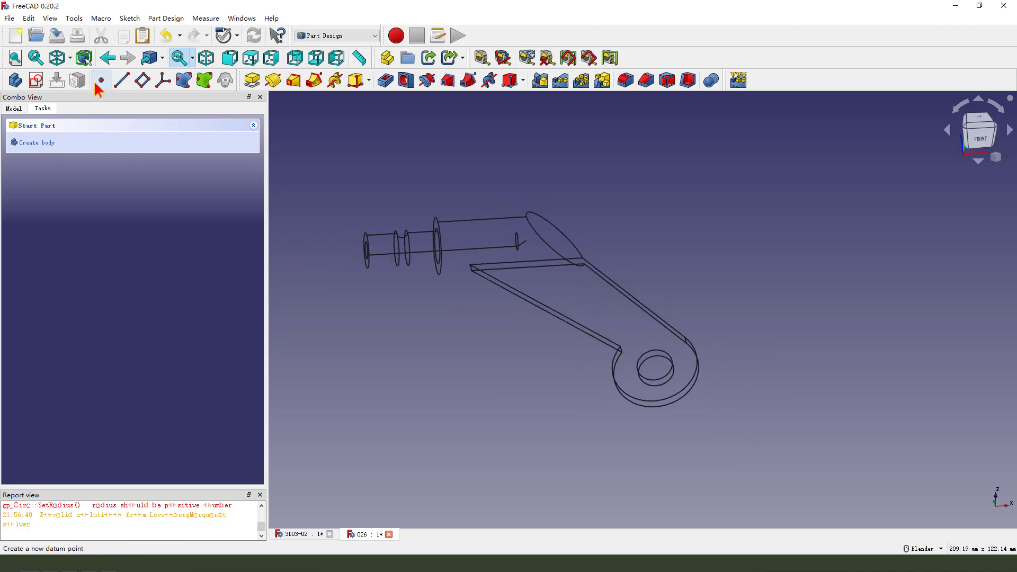
# Step: Restore the As is shaded display and show the model tree with Groove and Hole
pyautogui.click(70, 58)
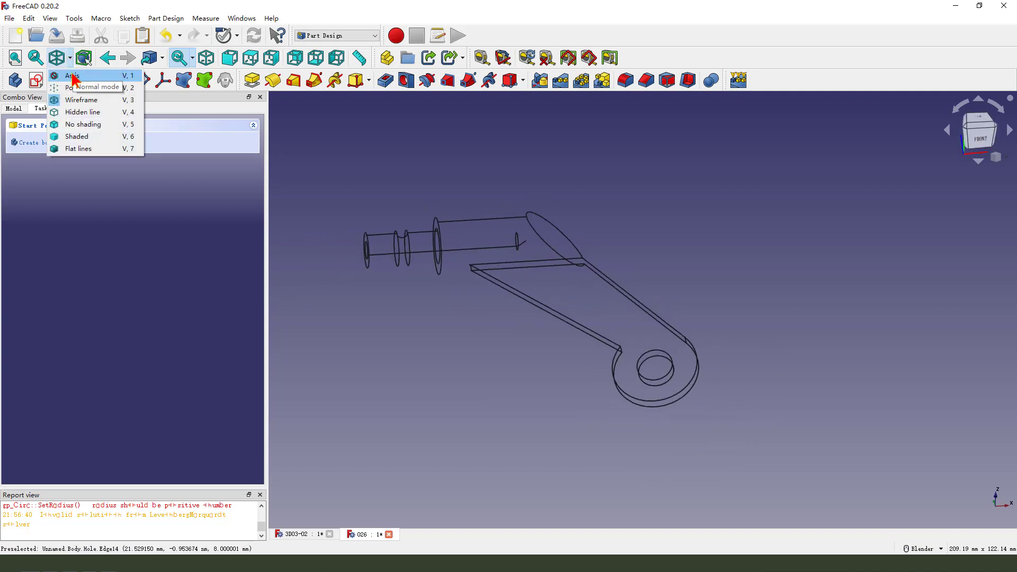
pyautogui.click(79, 77)
pyautogui.moveTo(553, 284)
pyautogui.mouseDown(button='middle')
pyautogui.moveTo(538, 314)
pyautogui.moveTo(519, 320)
pyautogui.mouseUp(button='middle')
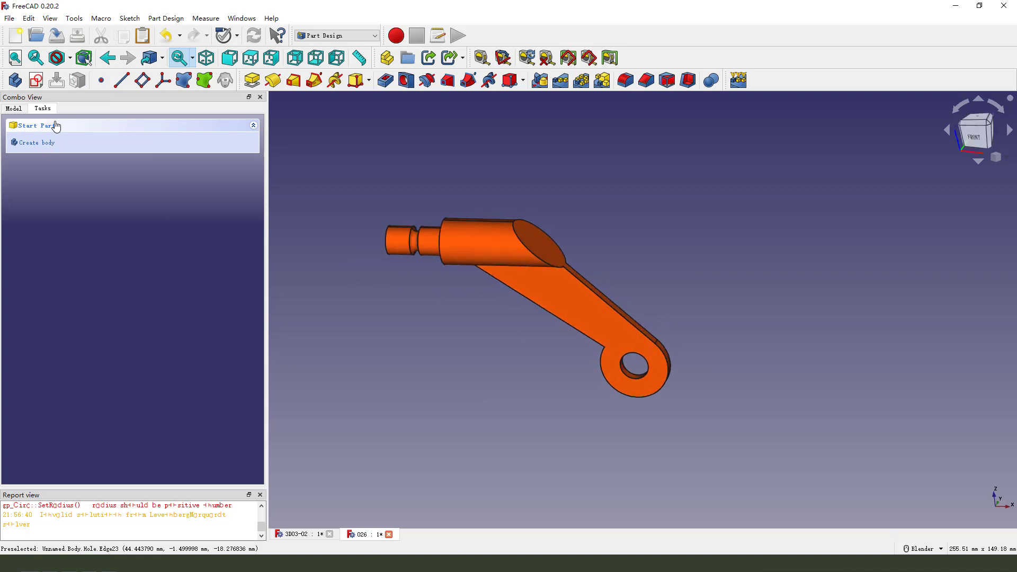
pyautogui.click(25, 108)
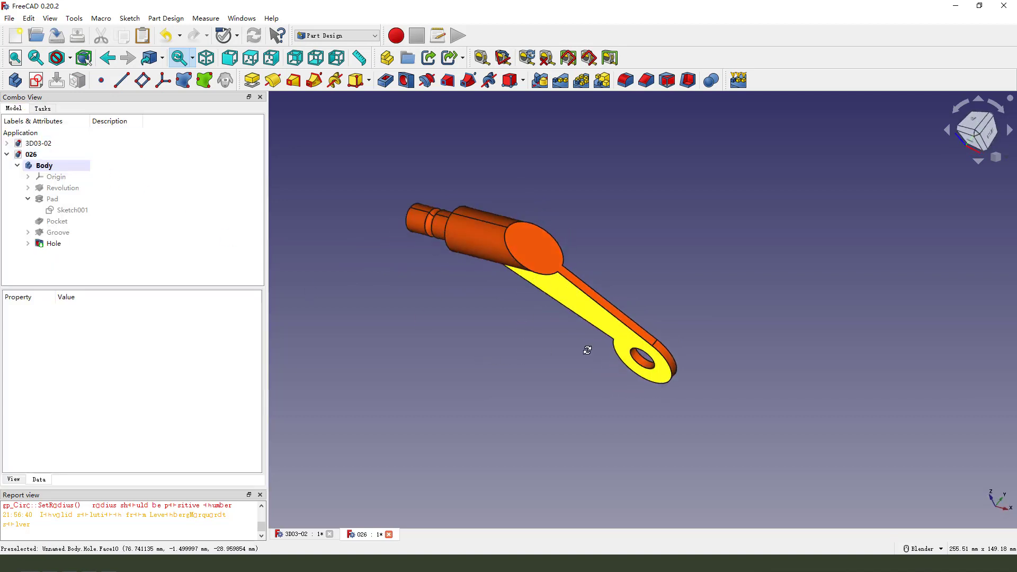